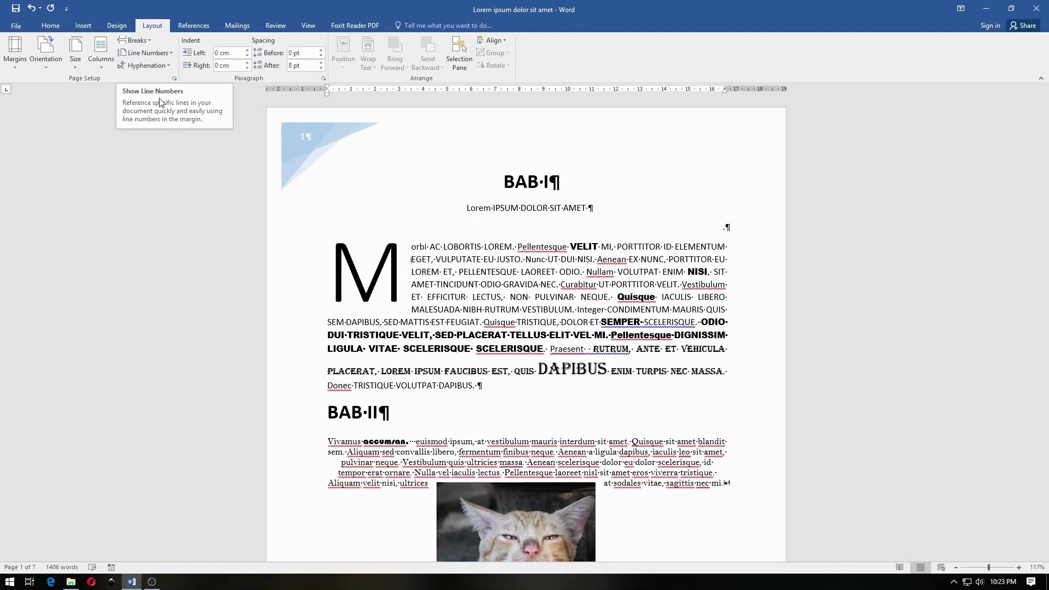
Step: Open the Line Numbers choices on the Layout tab, where None is currently set
left_click(152, 55)
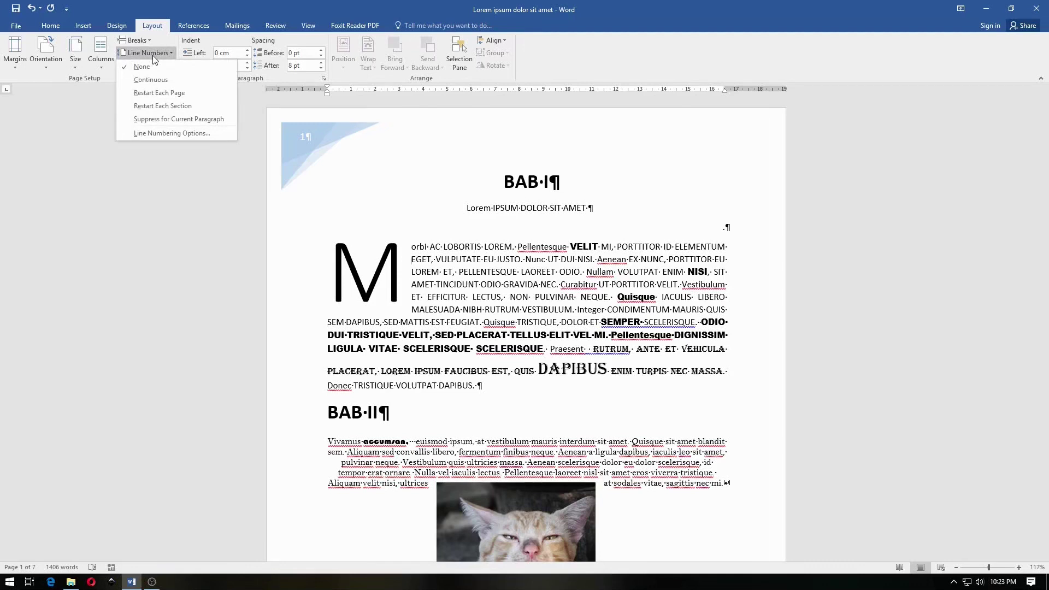
Step: Turn on Continuous line numbering and scroll pages 1 and 2 to check the margin numbers
left_click(152, 77)
scroll(341, 153, "down", 6)
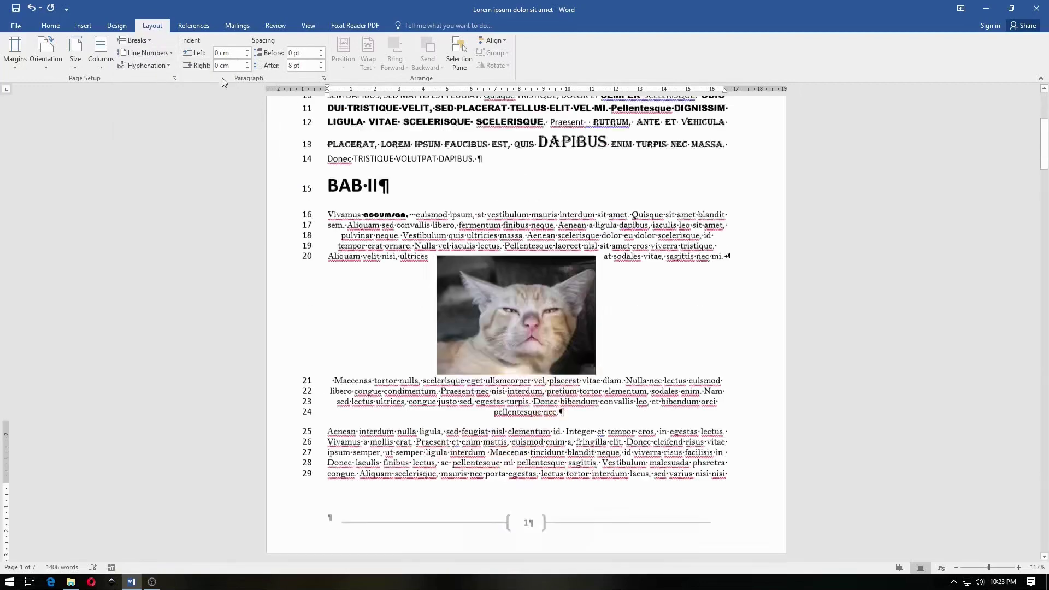
scroll(341, 152, "down", 4)
scroll(340, 152, "up", 4)
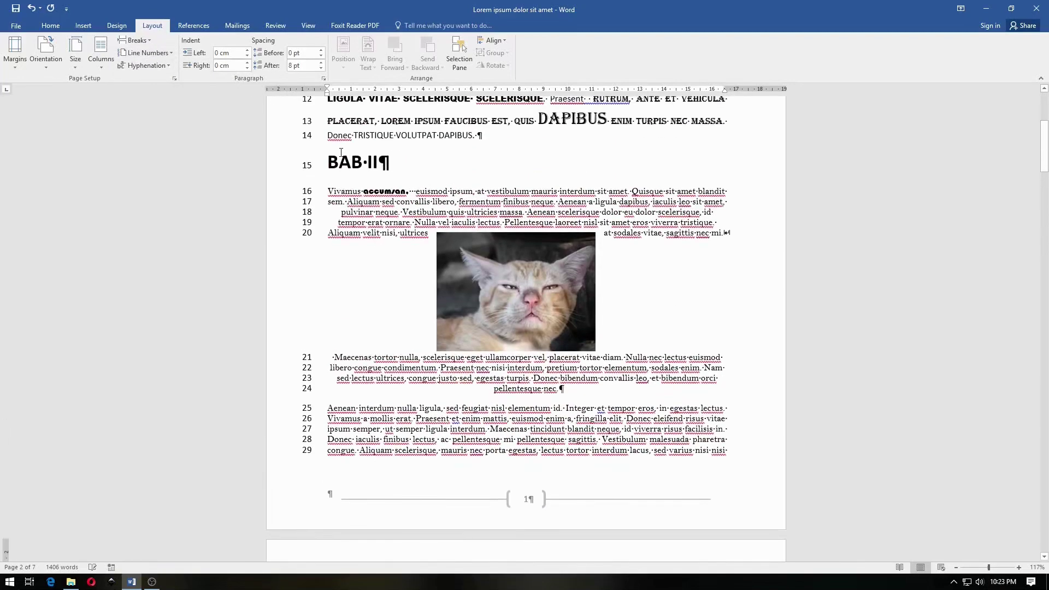
scroll(328, 150, "up", 3)
scroll(311, 148, "up", 5)
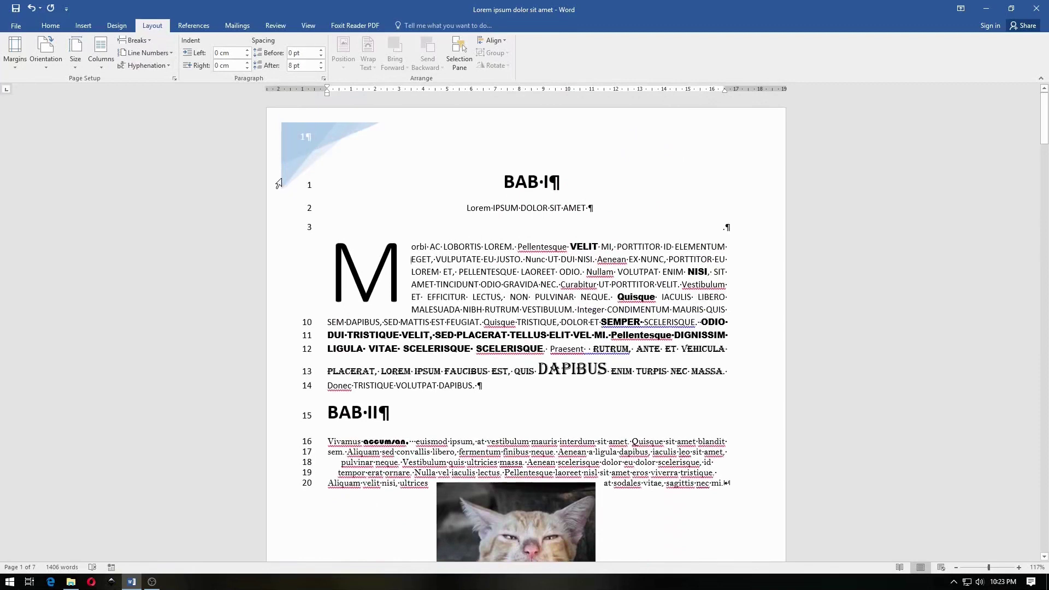
scroll(279, 164, "down", 3)
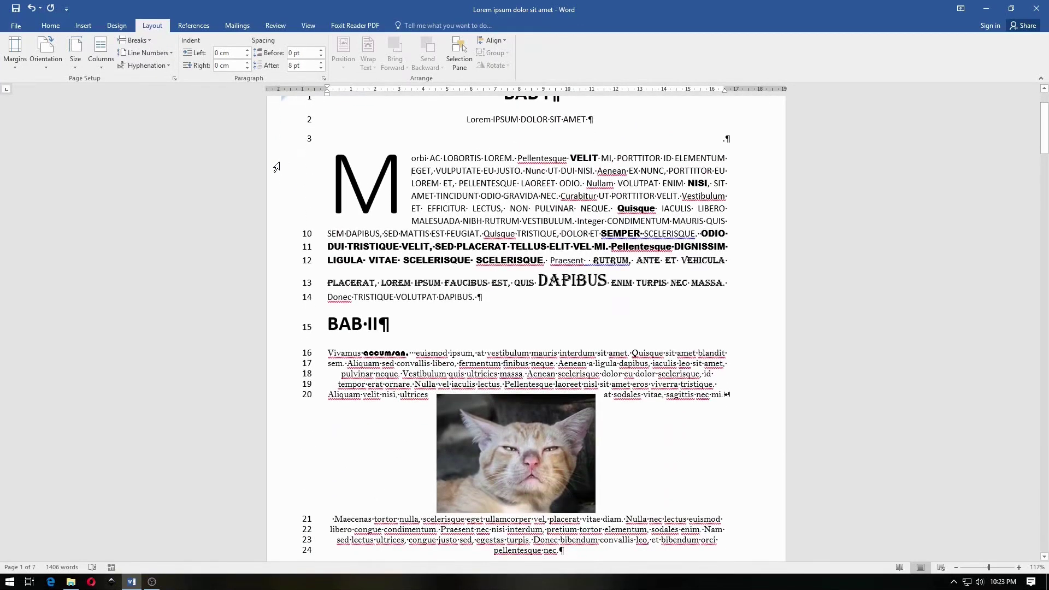
Step: Check the current Line Numbers setting and scroll through the numbered pages again
left_click(168, 52)
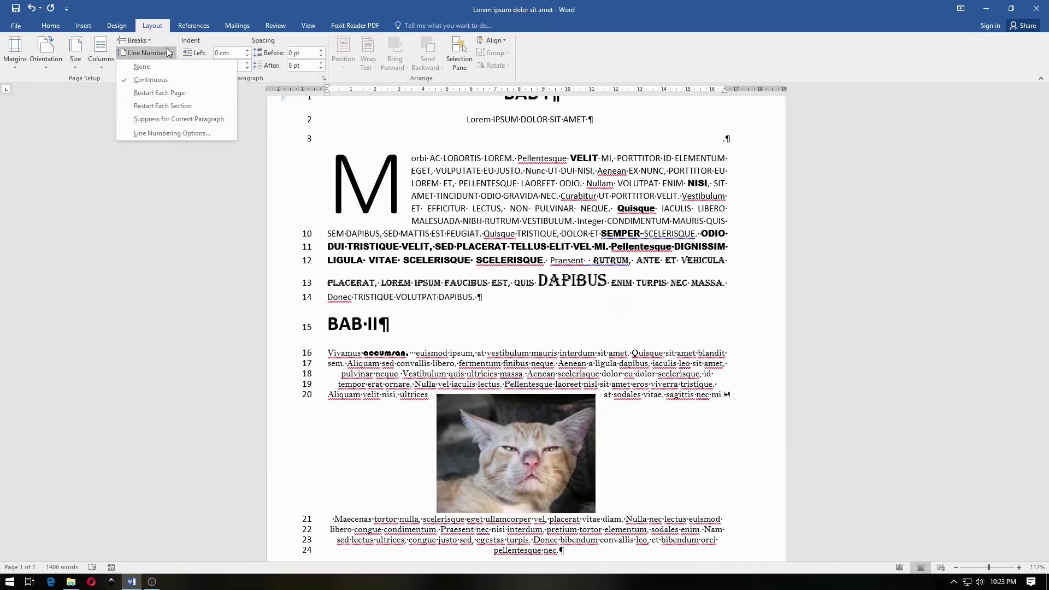
scroll(362, 164, "down", 2)
scroll(363, 157, "up", 3)
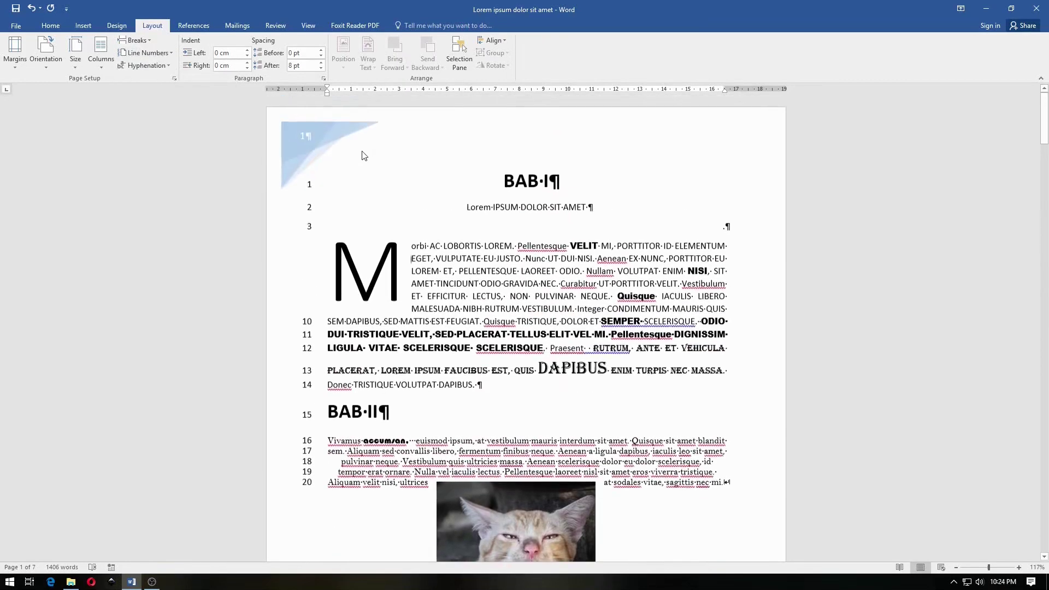
scroll(363, 152, "down", 2)
scroll(363, 153, "down", 3)
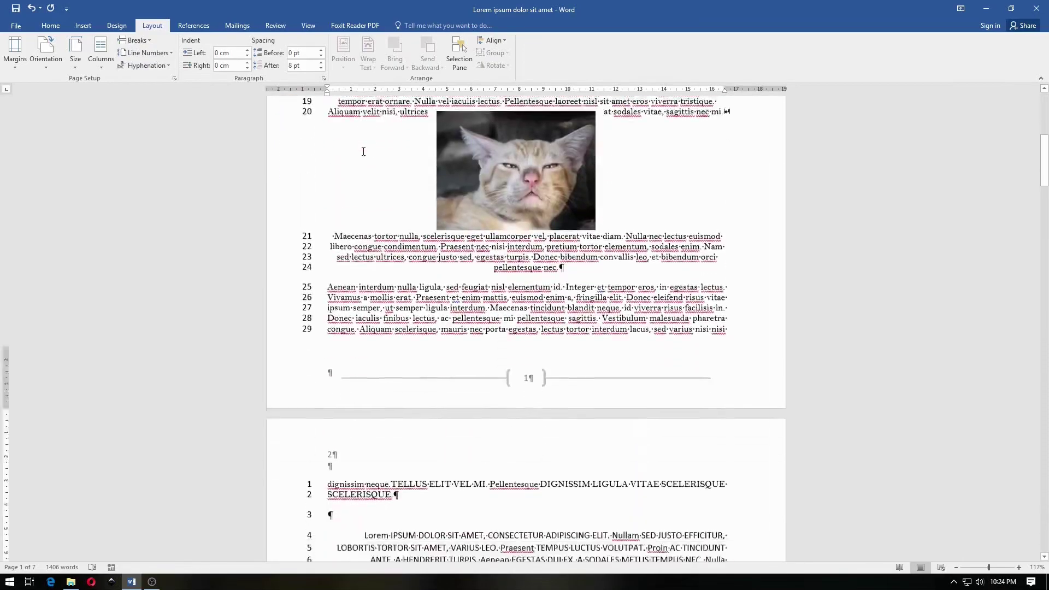
scroll(364, 154, "down", 3)
scroll(365, 156, "down", 2)
scroll(365, 155, "up", 1)
scroll(363, 153, "up", 2)
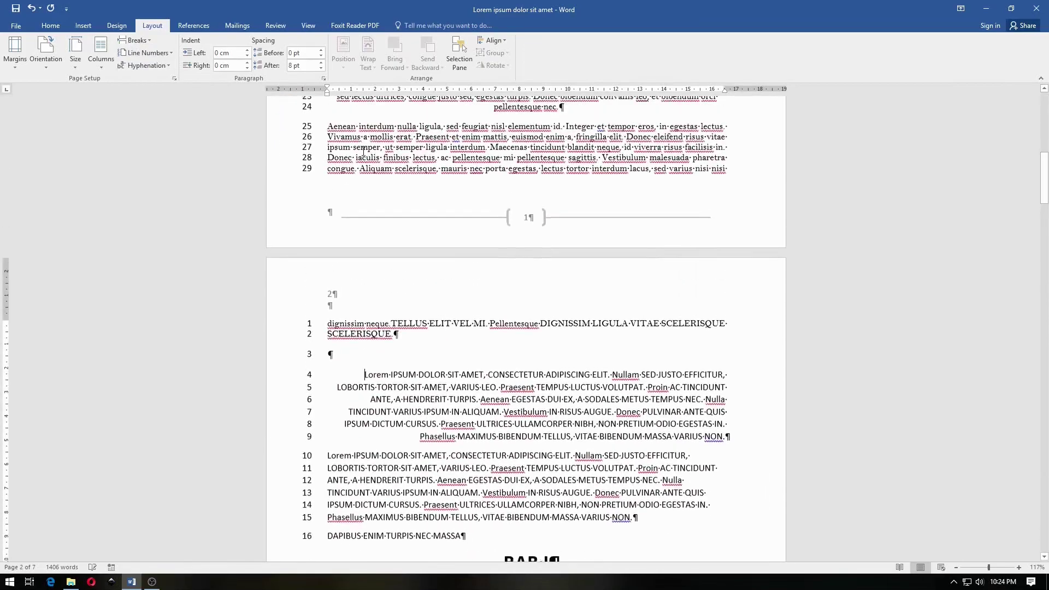
scroll(363, 153, "up", 4)
scroll(295, 120, "up", 4)
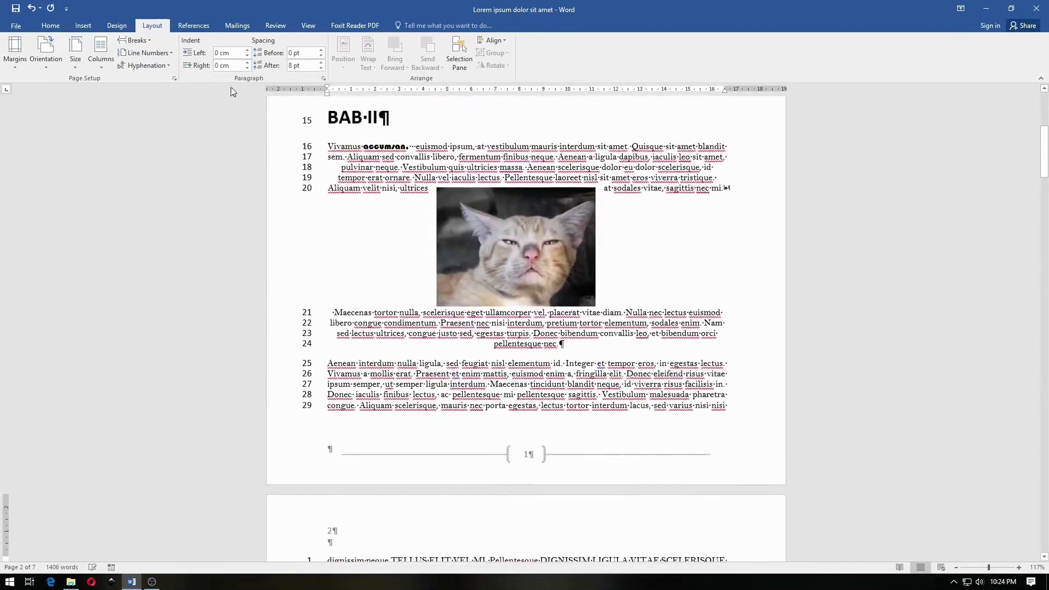
scroll(230, 90, "up", 10)
Step: Choose Continuous line numbering and scroll to confirm page 1 ends at 29 and page 2 starts at 30
left_click(143, 52)
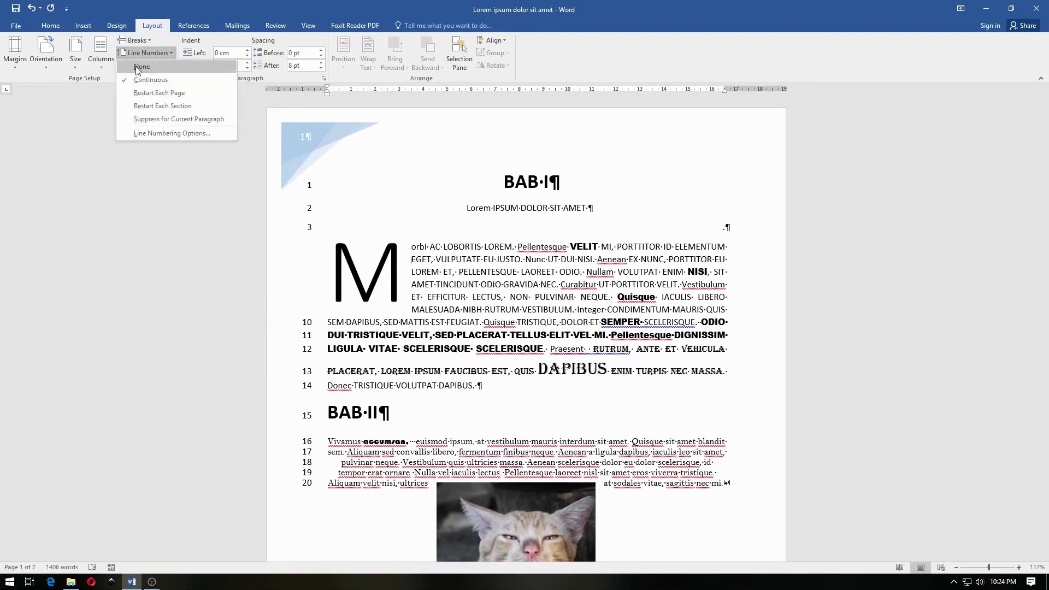
left_click(137, 80)
scroll(316, 139, "down", 10)
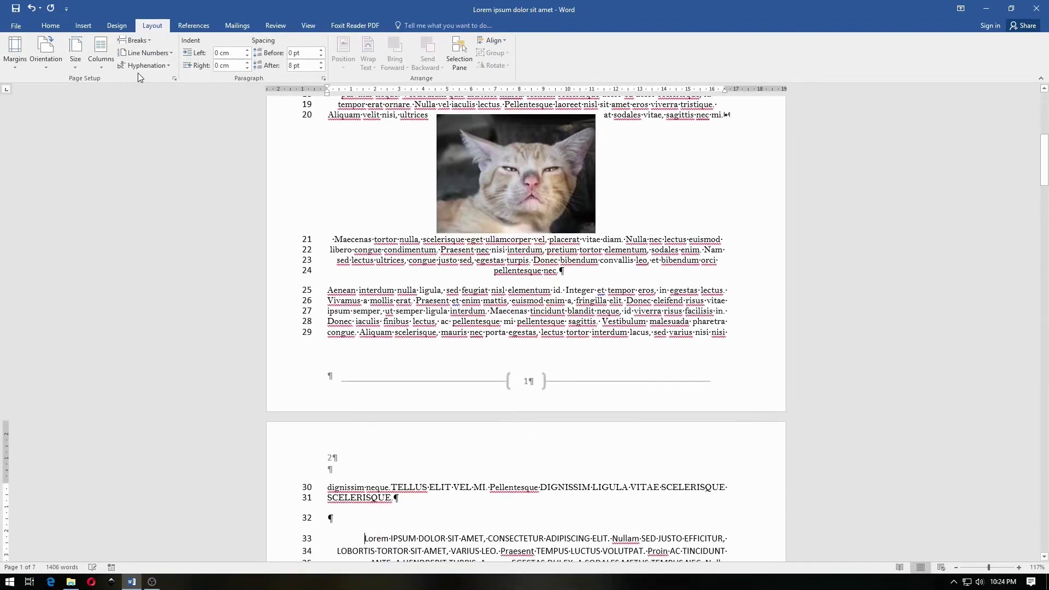
scroll(316, 138, "up", 2)
scroll(315, 137, "up", 2)
scroll(316, 138, "up", 1)
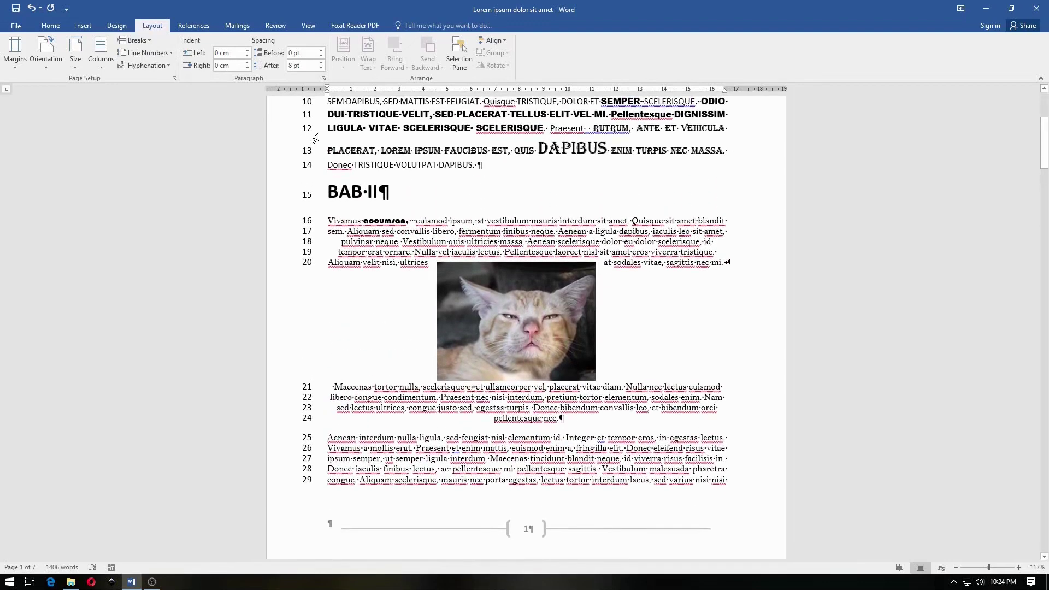
scroll(316, 138, "down", 2)
scroll(316, 138, "down", 2)
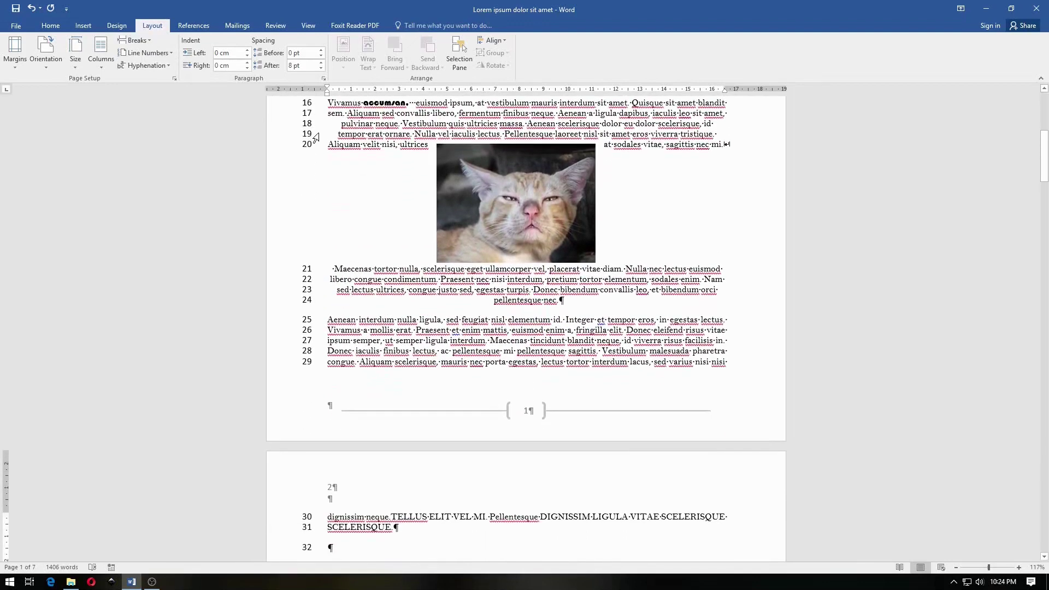
scroll(316, 137, "down", 2)
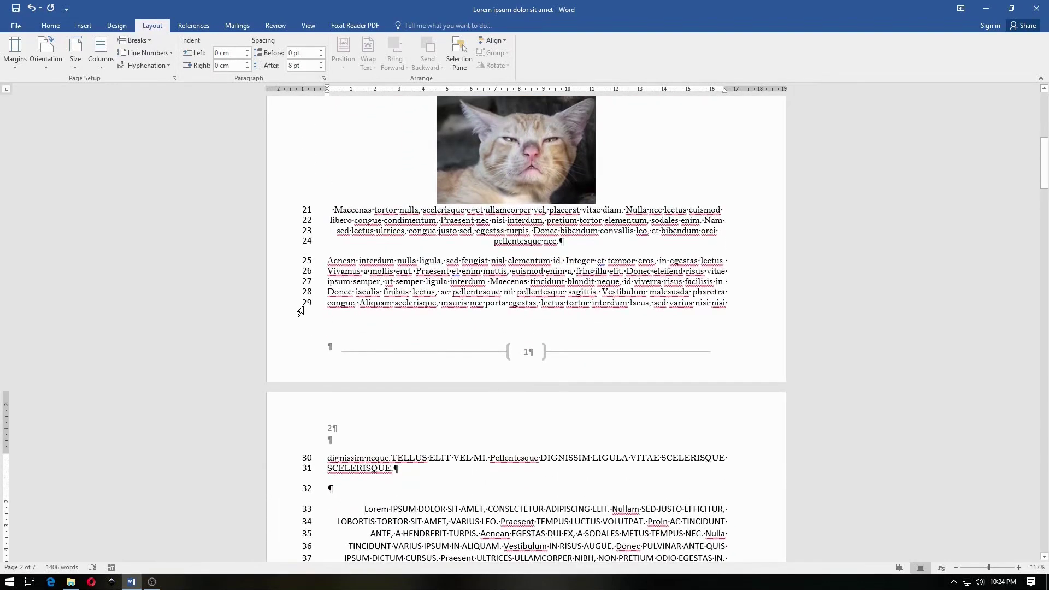
scroll(300, 311, "down", 1)
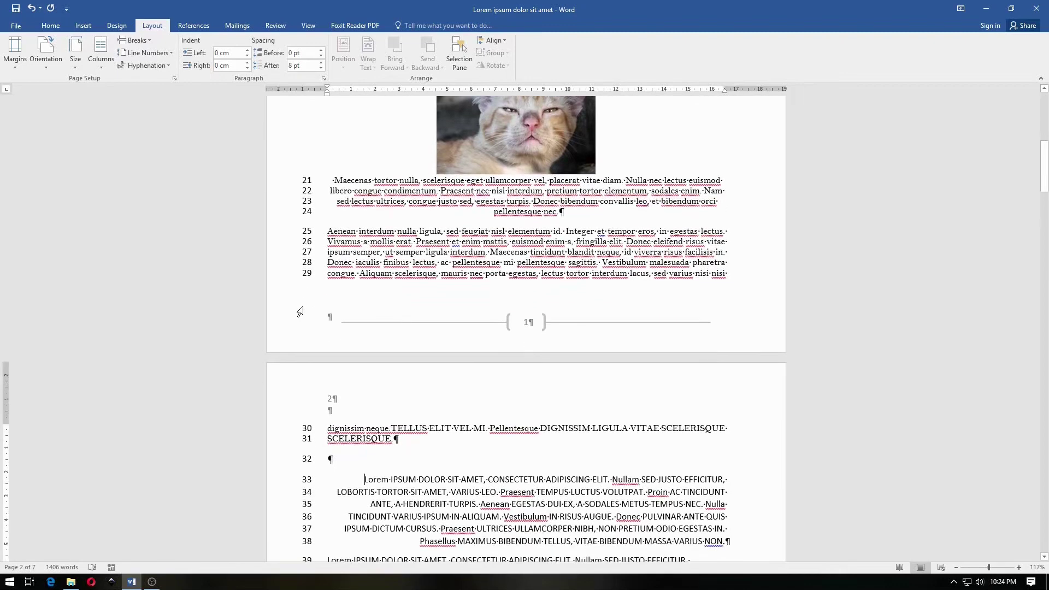
Step: Switch line numbering to Restart Each Page so page 2 begins again at 1
left_click(148, 38)
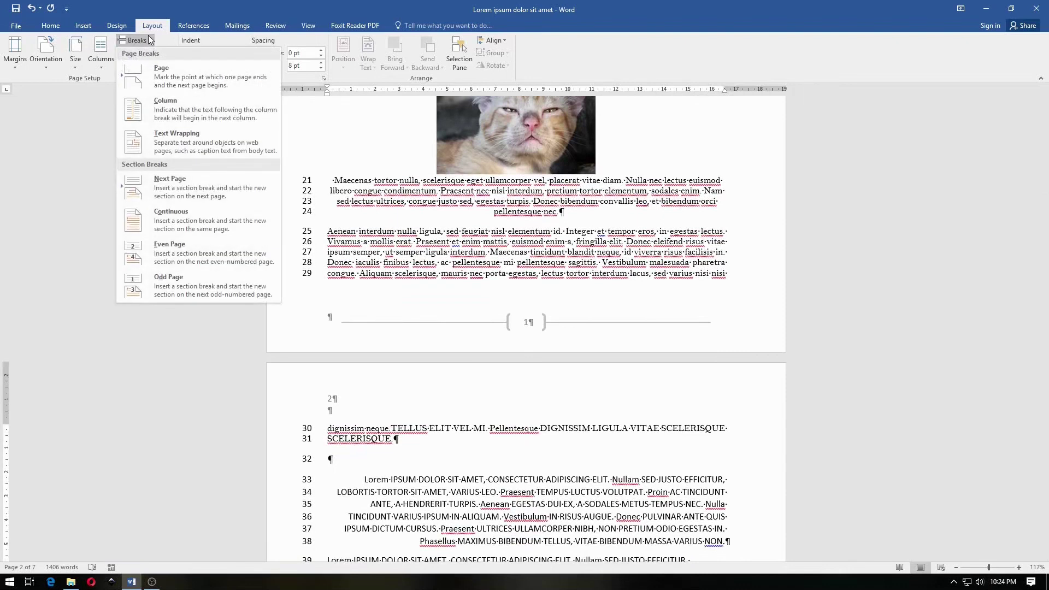
left_click(148, 40)
left_click(150, 52)
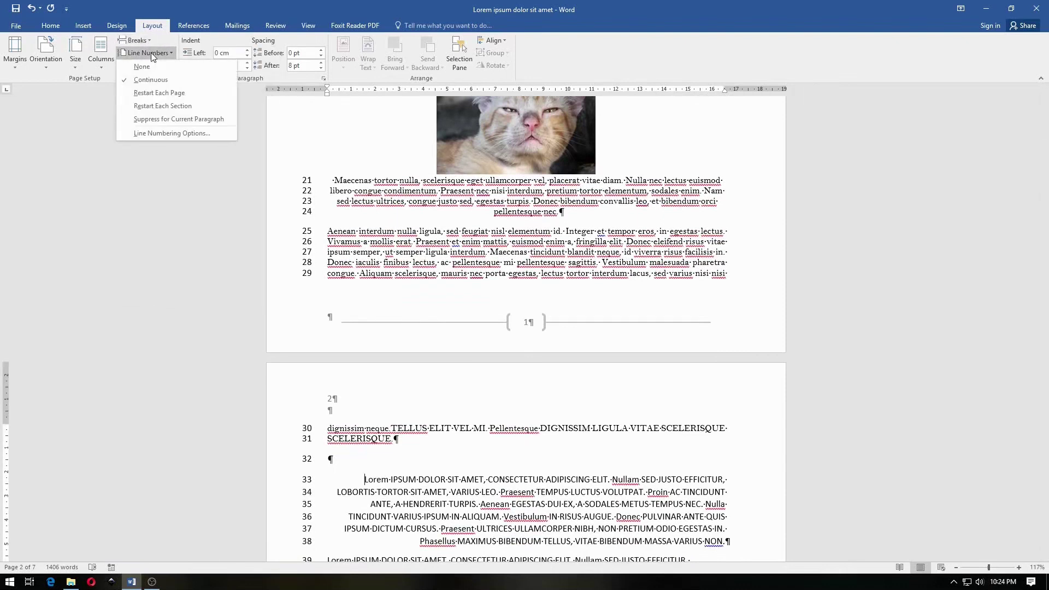
left_click(159, 94)
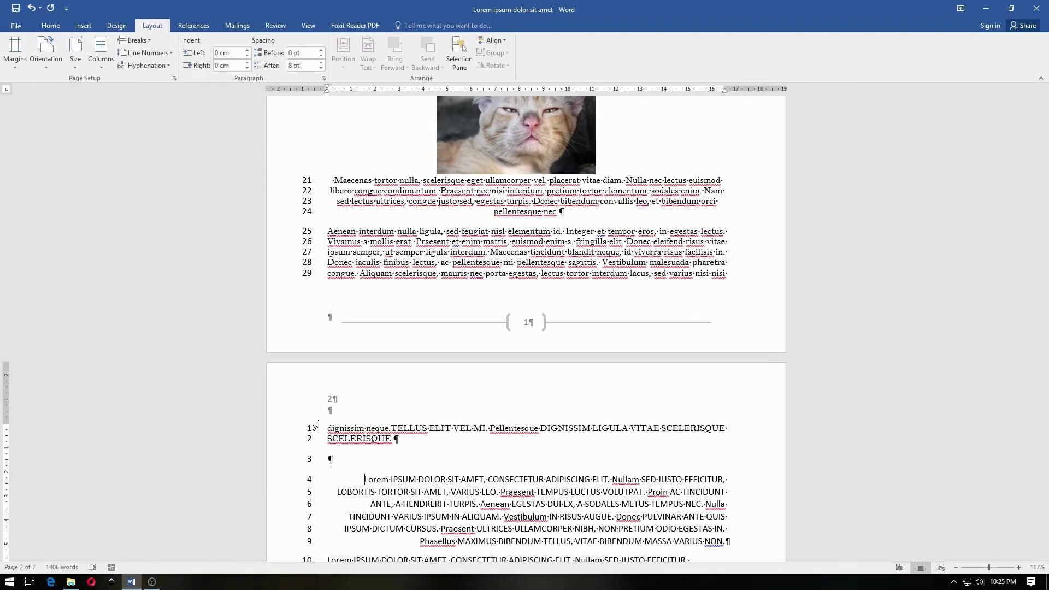
left_click(154, 55)
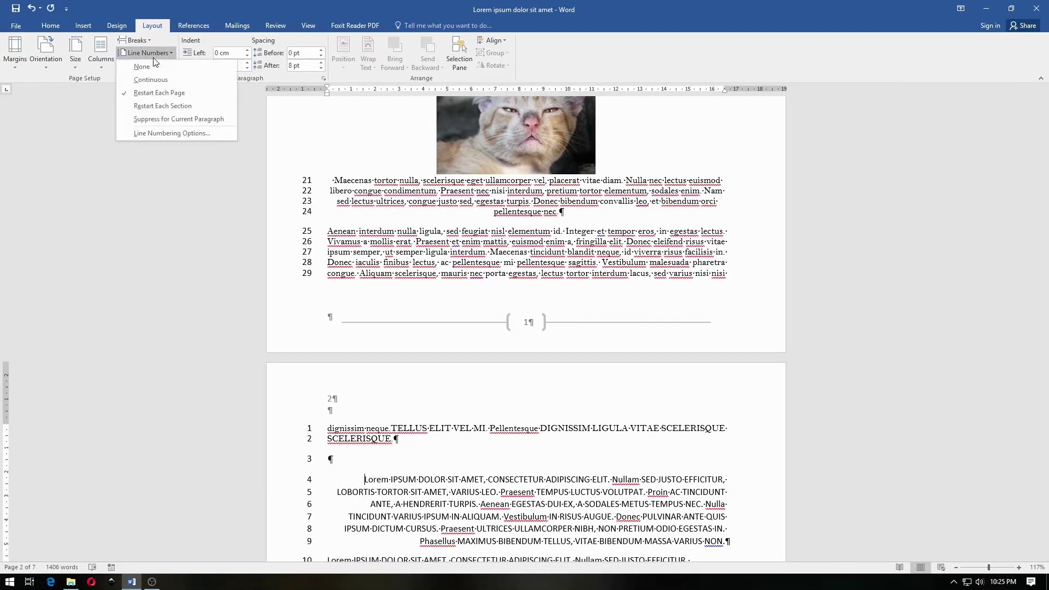
Step: Return line numbering to Continuous and scroll down to the section break at line 58
left_click(169, 84)
scroll(371, 183, "down", 3)
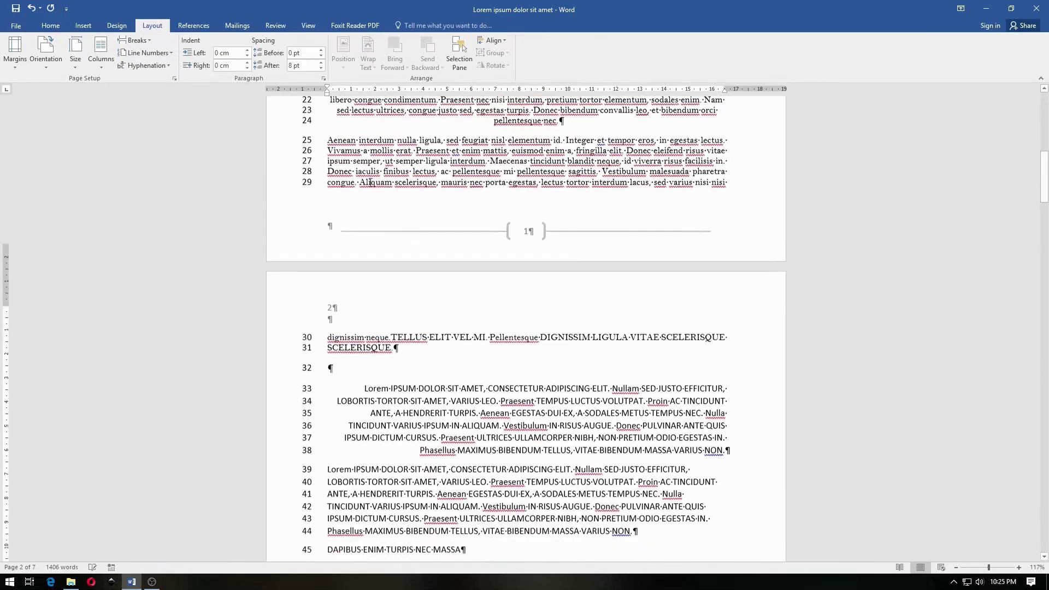
scroll(371, 183, "down", 3)
scroll(371, 183, "down", 3)
scroll(371, 183, "down", 4)
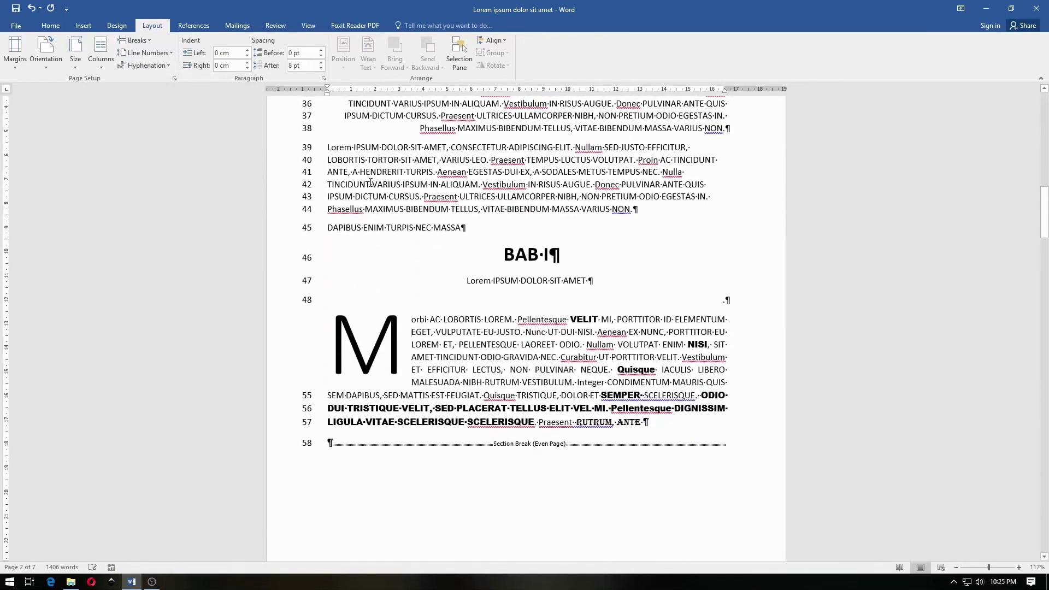
scroll(371, 183, "down", 1)
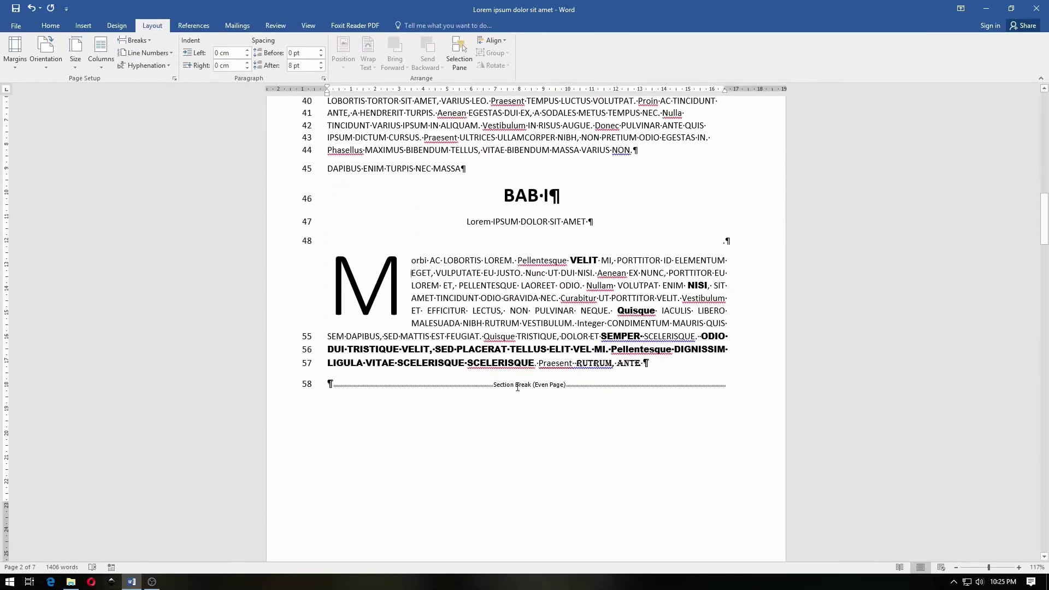
left_click(144, 52)
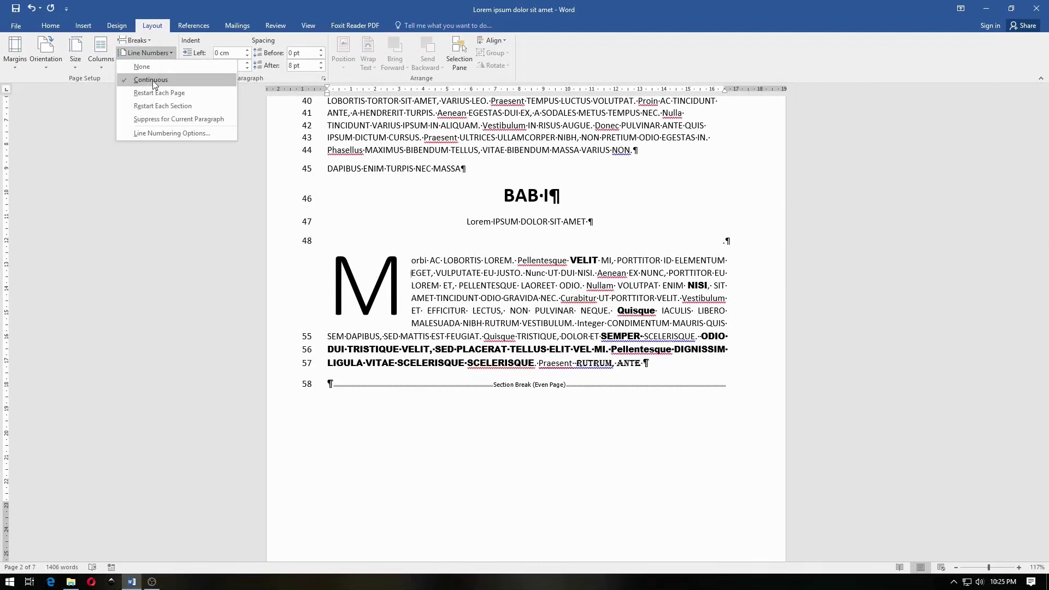
left_click(143, 43)
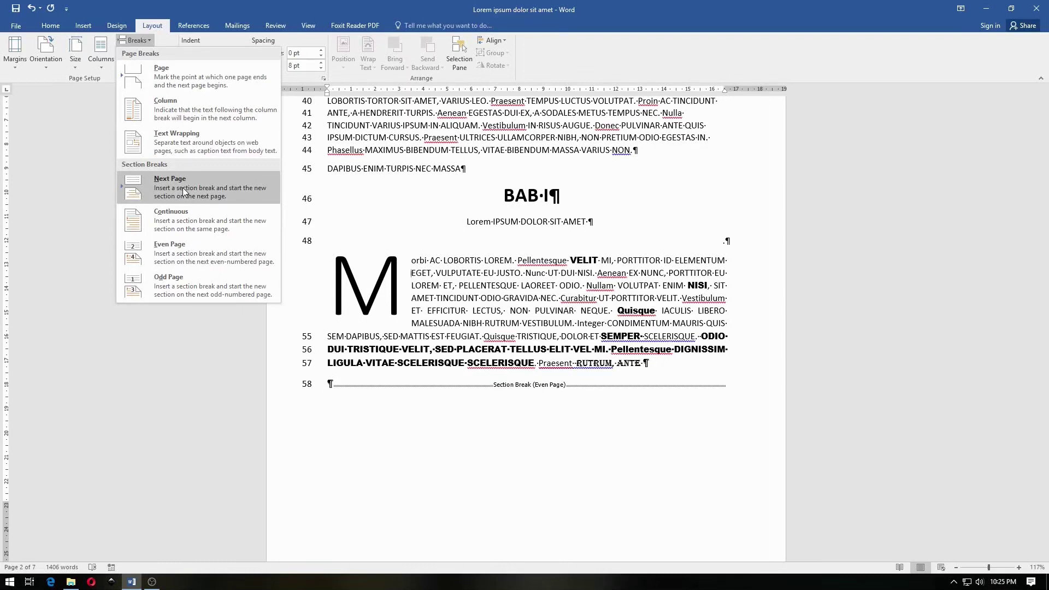
key("Escape")
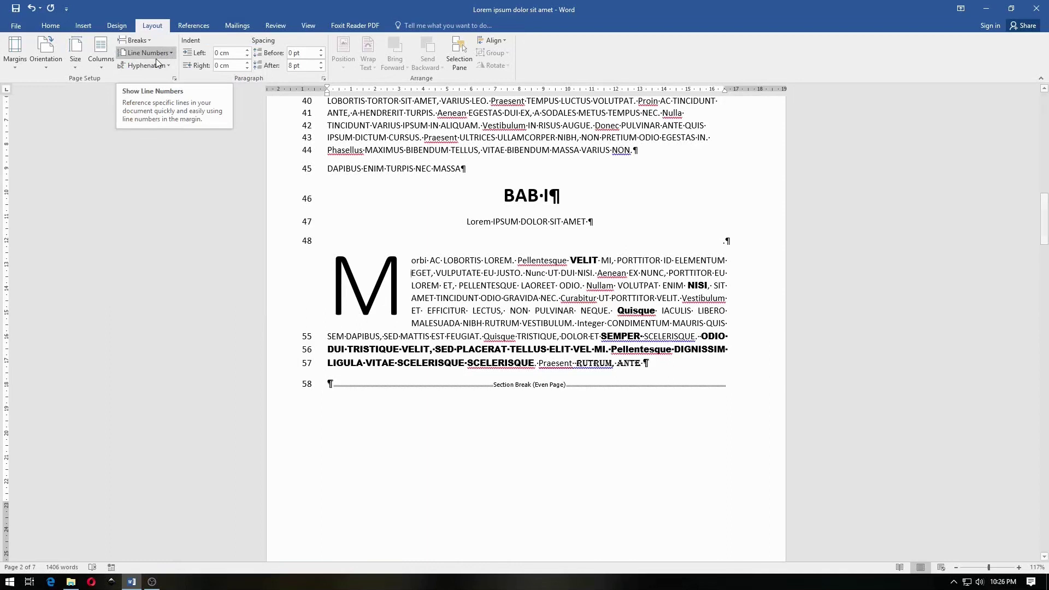
left_click(153, 53)
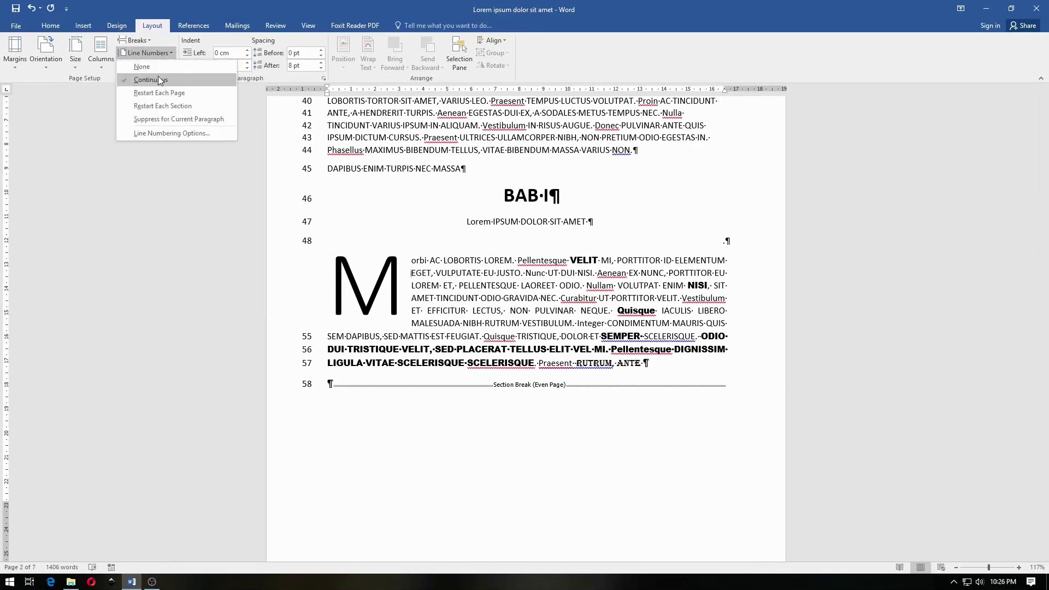
left_click(343, 342)
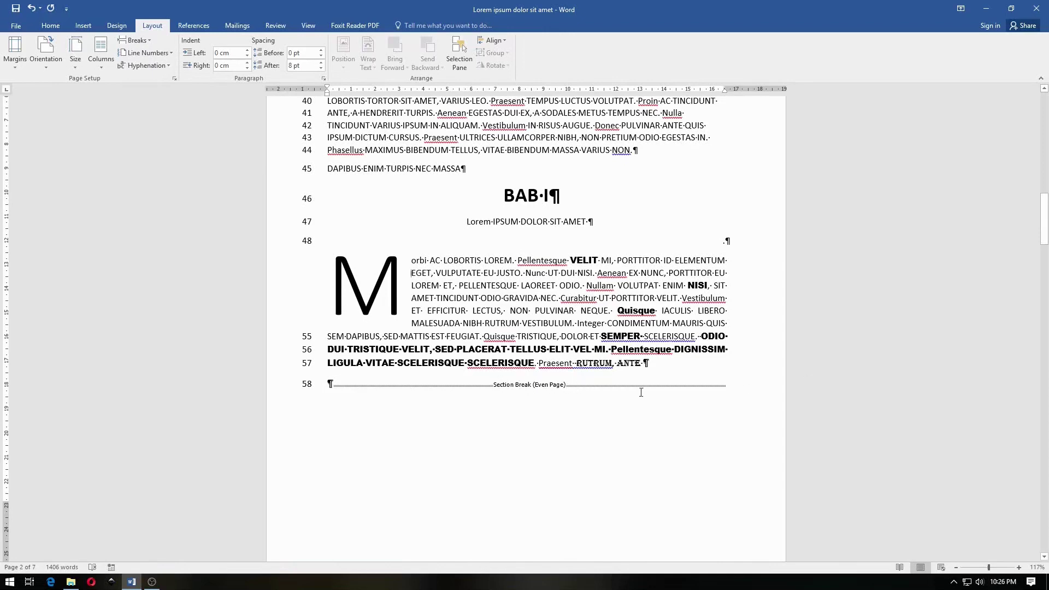
scroll(522, 382, "down", 3)
scroll(522, 382, "down", 3)
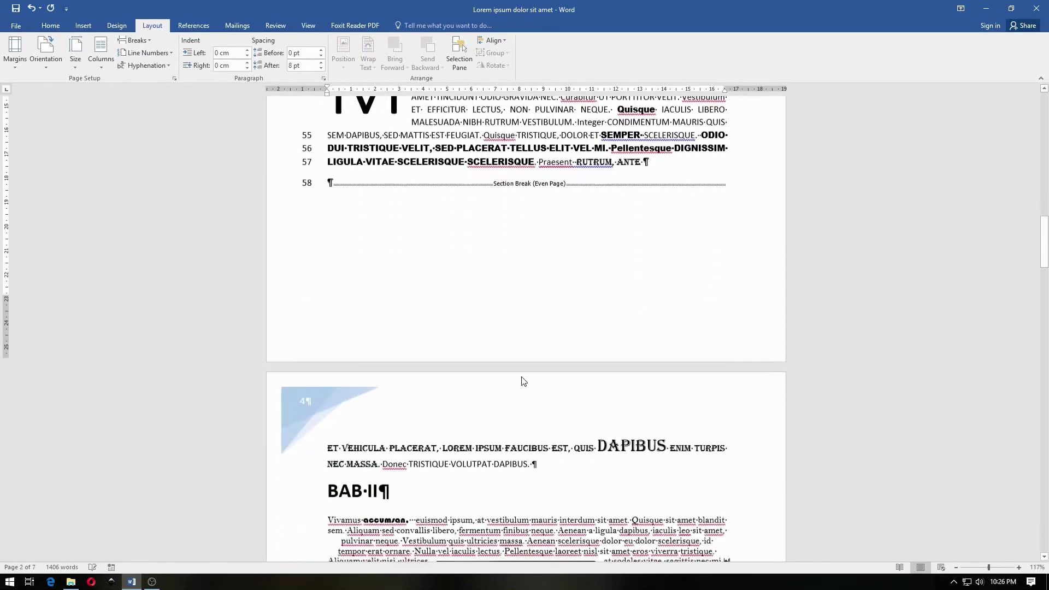
scroll(522, 382, "down", 3)
scroll(523, 382, "down", 3)
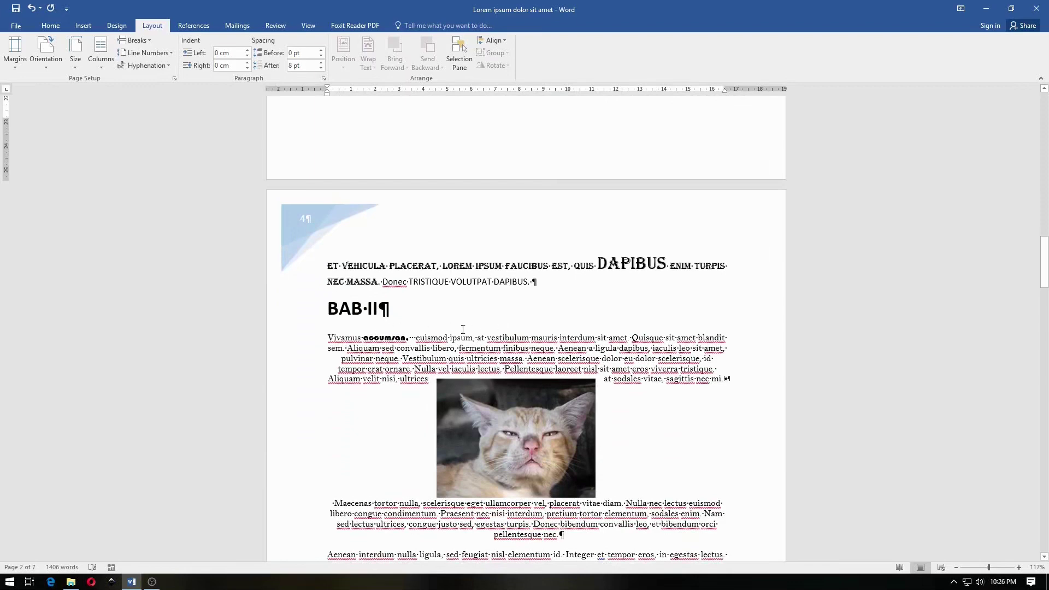
scroll(462, 329, "up", 1)
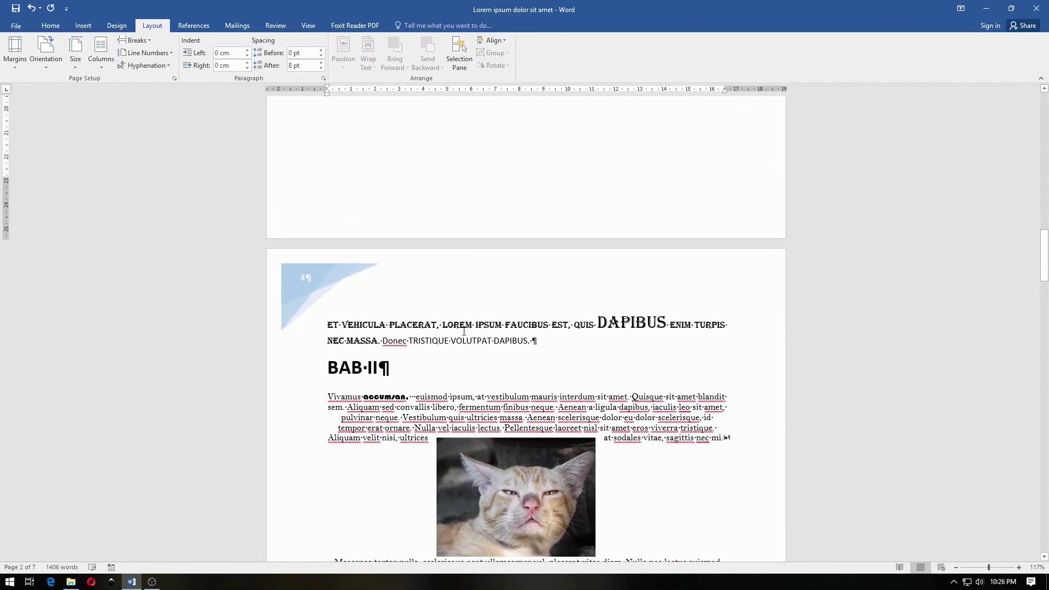
scroll(463, 330, "up", 1)
scroll(463, 330, "up", 2)
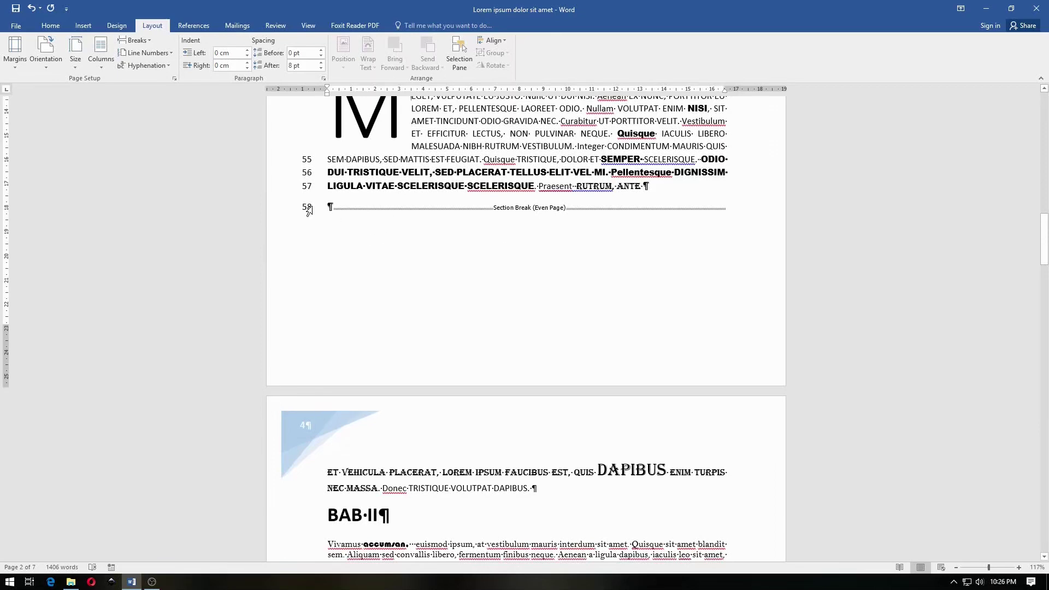
Step: Set line numbering to Restart Each Section and scroll through the document to check the numbers
scroll(444, 229, "up", 6)
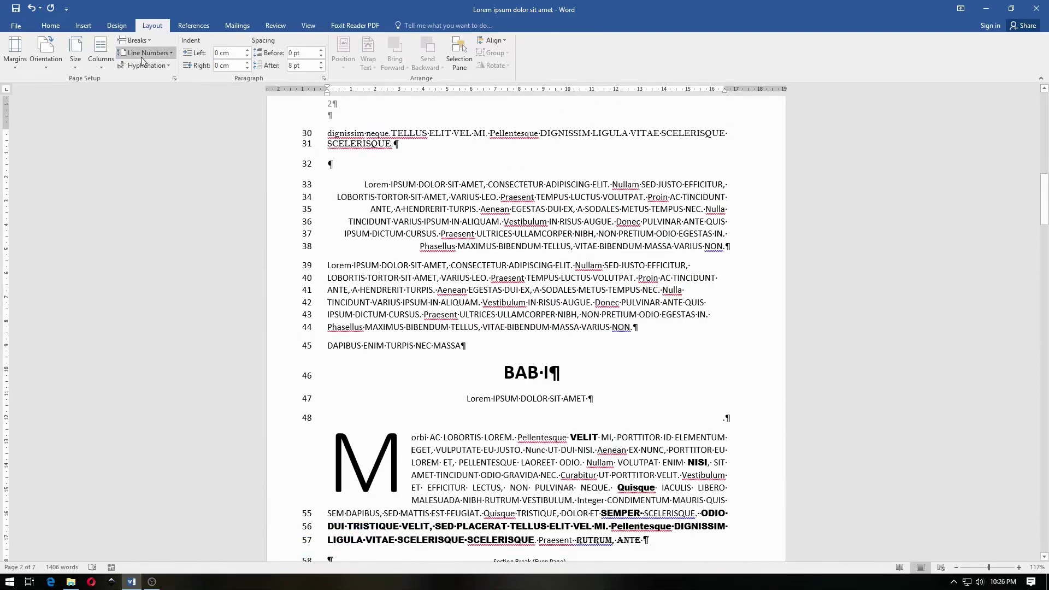
left_click(146, 53)
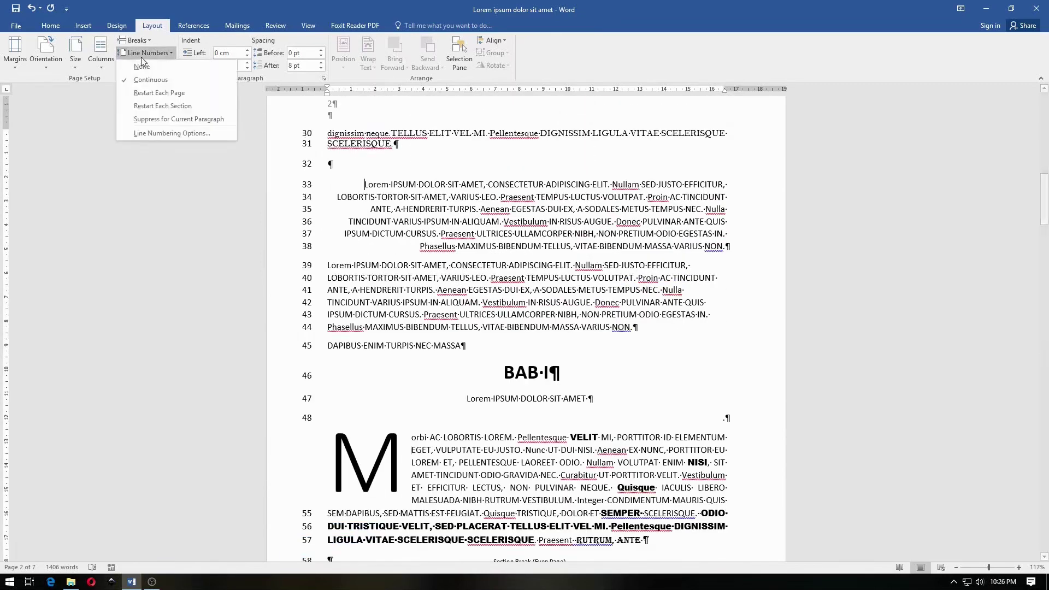
left_click(170, 105)
scroll(408, 257, "down", 2)
scroll(408, 256, "down", 2)
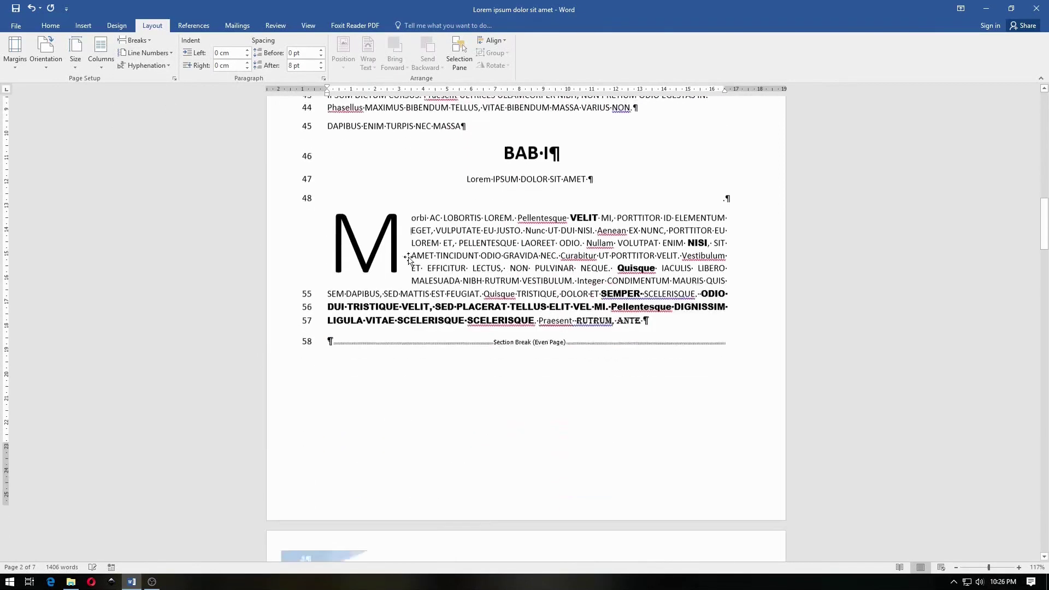
scroll(530, 289, "up", 1)
scroll(491, 300, "up", 3)
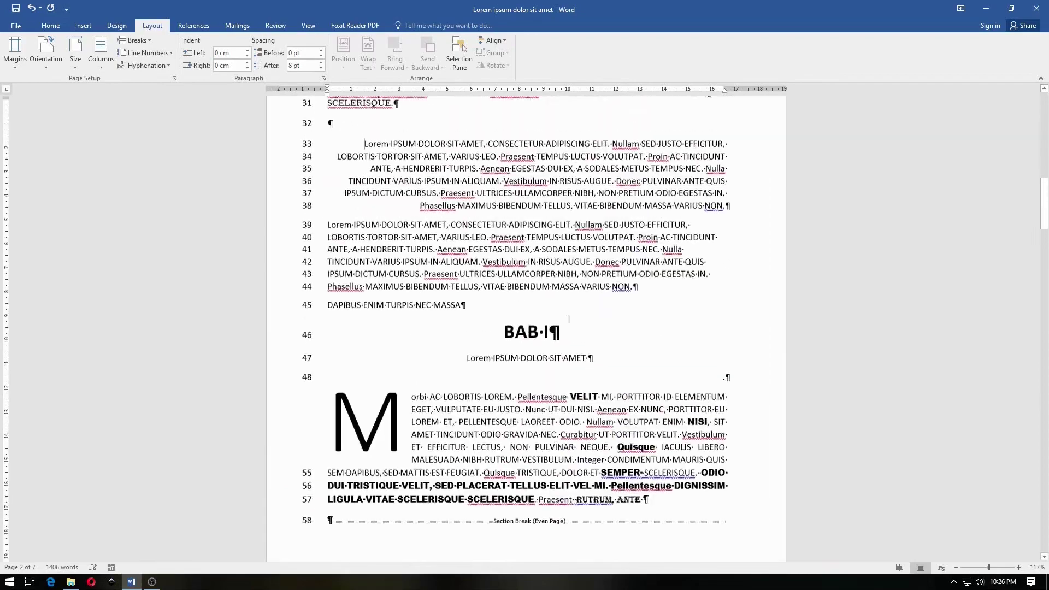
scroll(446, 314, "up", 2)
scroll(445, 314, "down", 3)
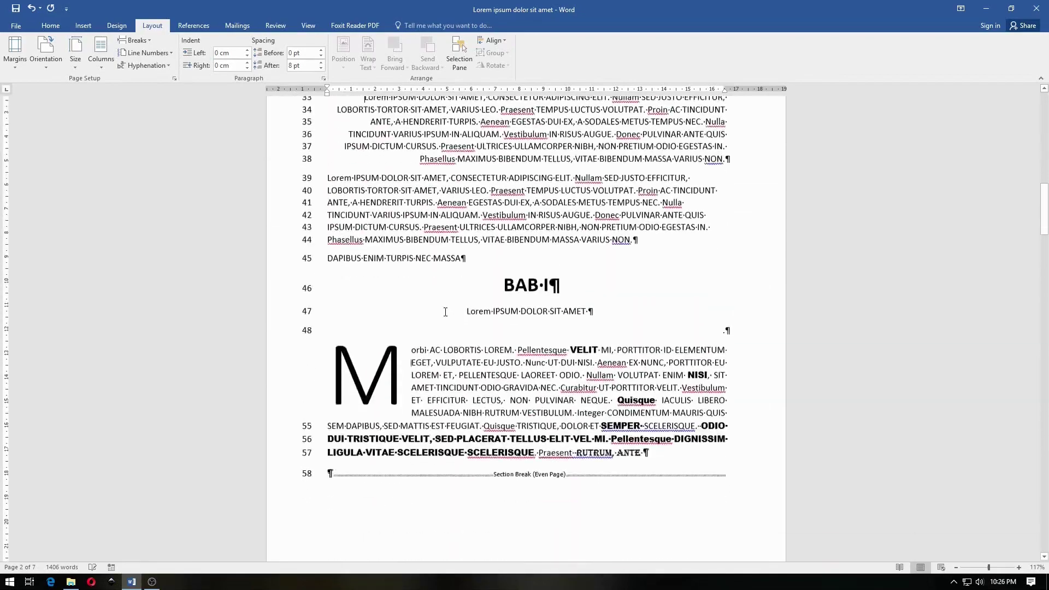
scroll(445, 310, "down", 6)
scroll(442, 314, "down", 3)
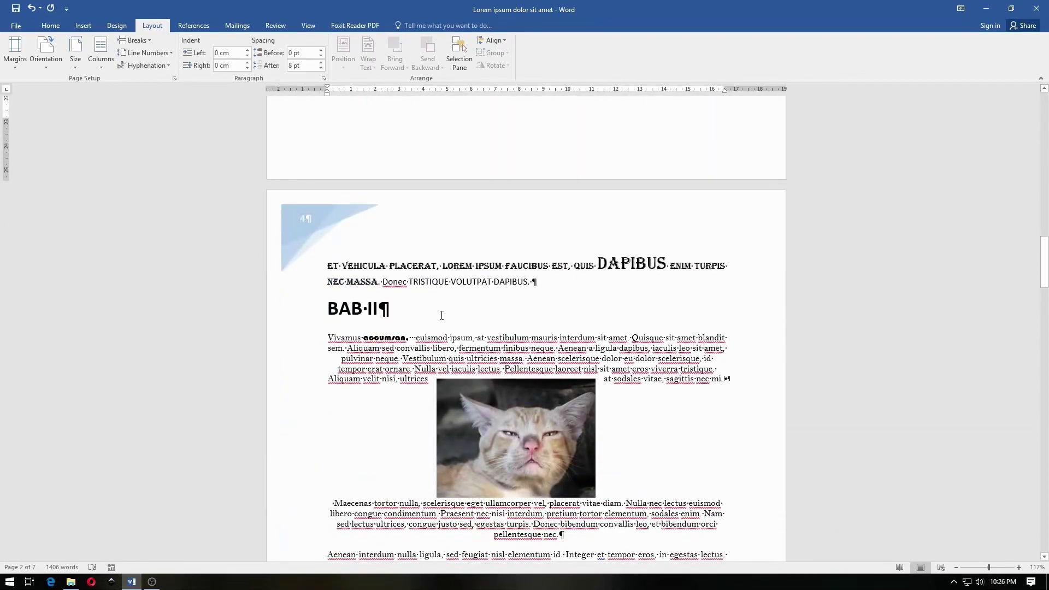
scroll(441, 312, "up", 4)
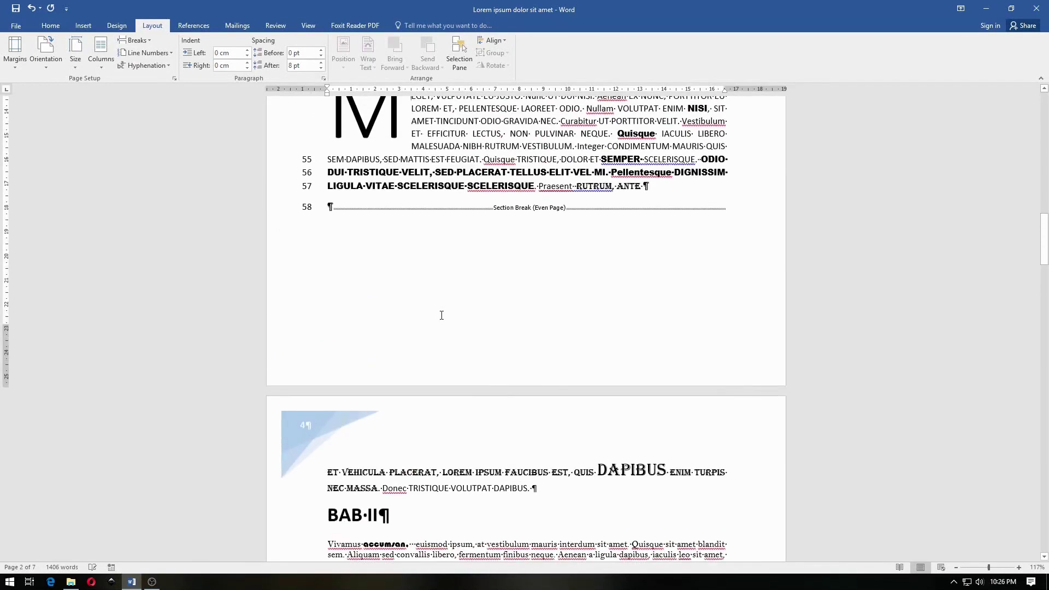
scroll(426, 313, "up", 2)
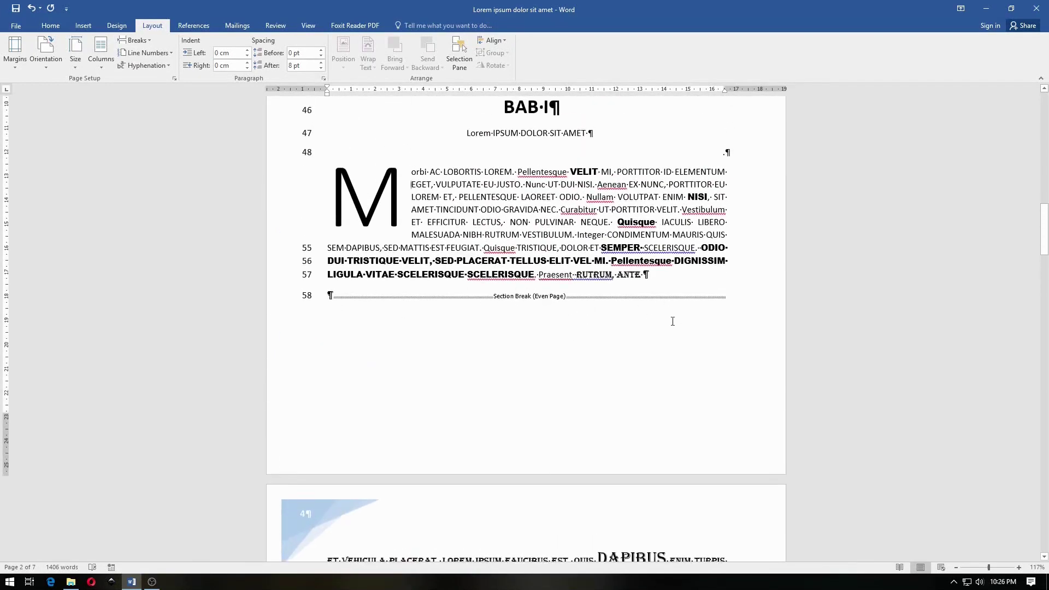
scroll(672, 322, "up", 1)
scroll(631, 332, "up", 3)
scroll(631, 332, "up", 2)
scroll(601, 328, "up", 2)
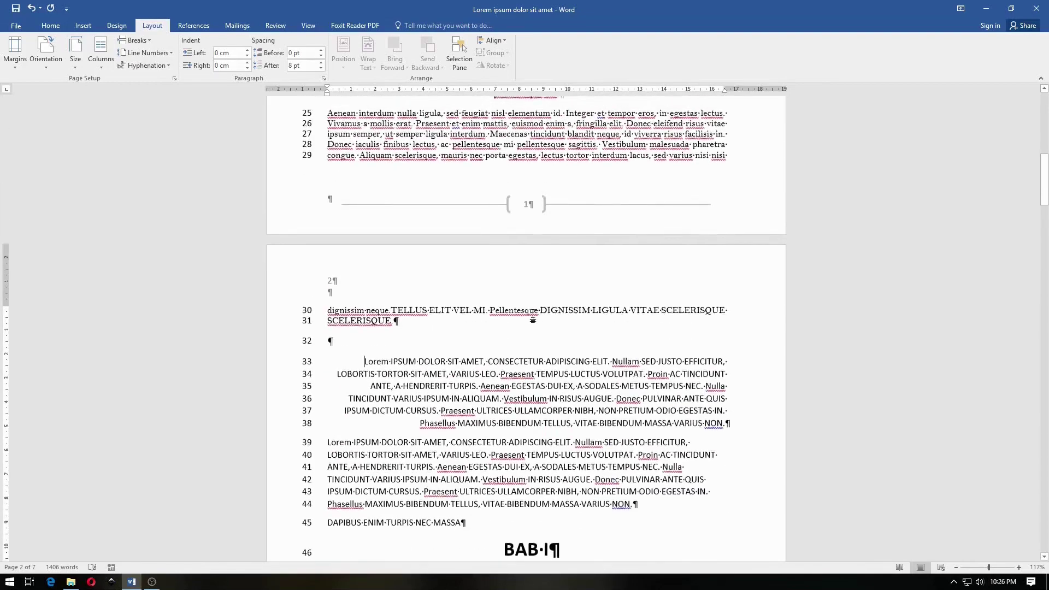
scroll(519, 311, "up", 6)
scroll(490, 303, "up", 1)
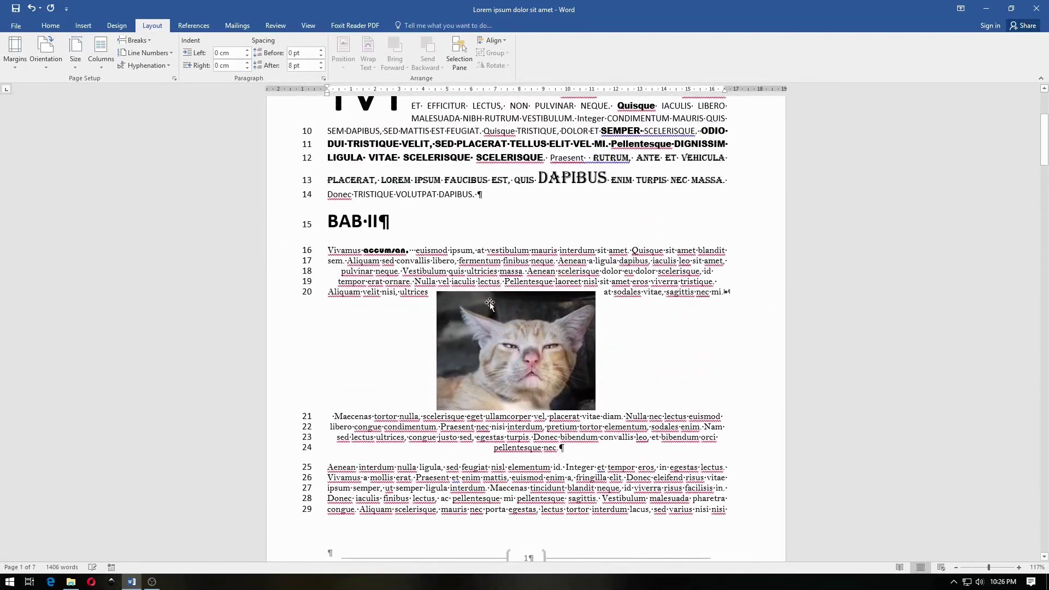
Step: Place the insertion point in the text of line 14
left_click(375, 207)
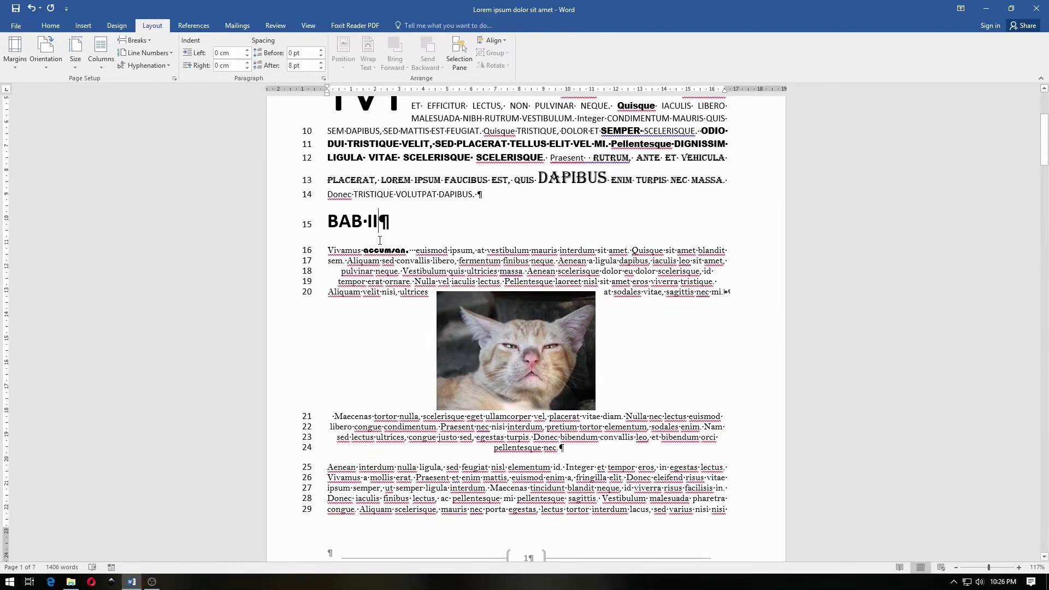
scroll(426, 273, "down", 3)
scroll(415, 306, "down", 3)
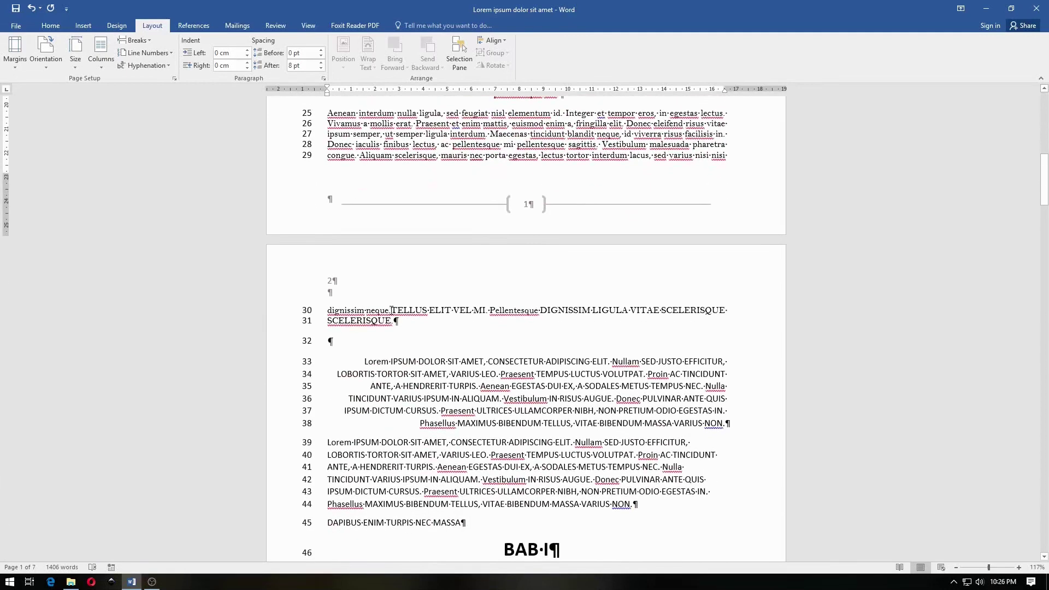
Step: Insert a continuous section break at empty line 32, then confirm Restart Each Section is still set
left_click(373, 341)
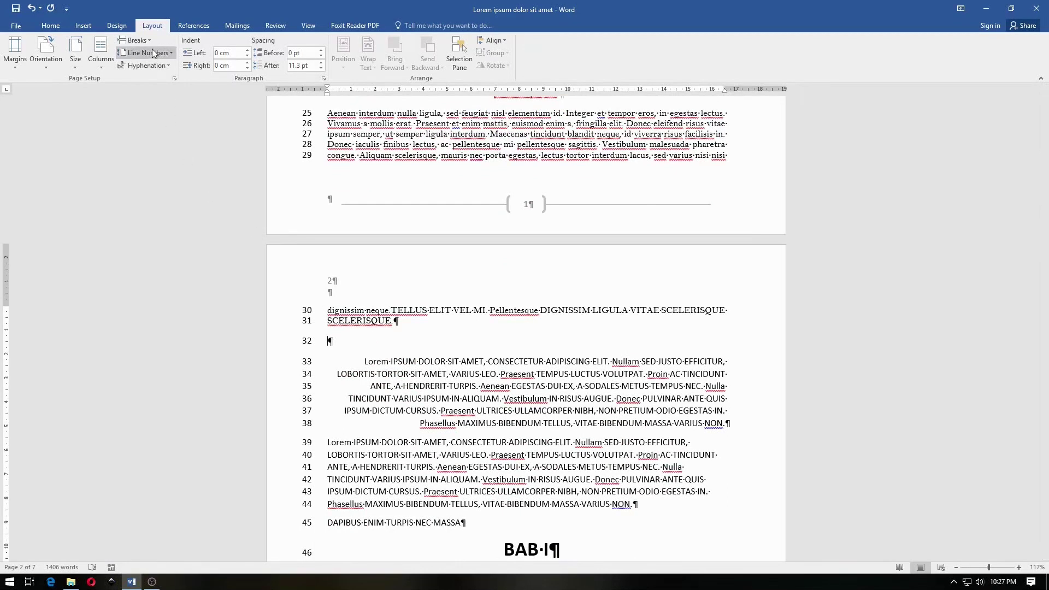
left_click(138, 43)
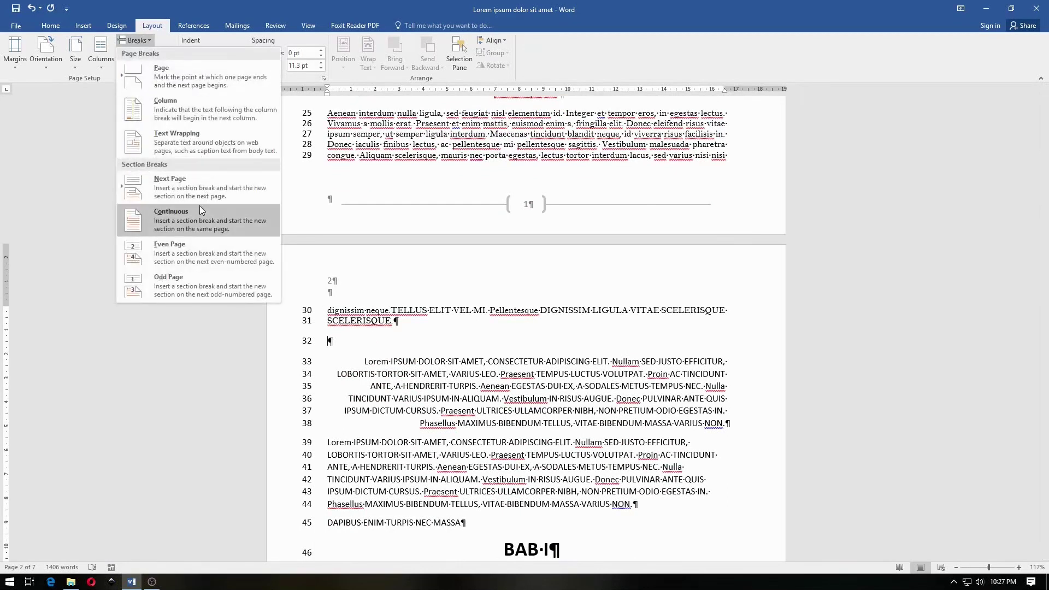
left_click(194, 221)
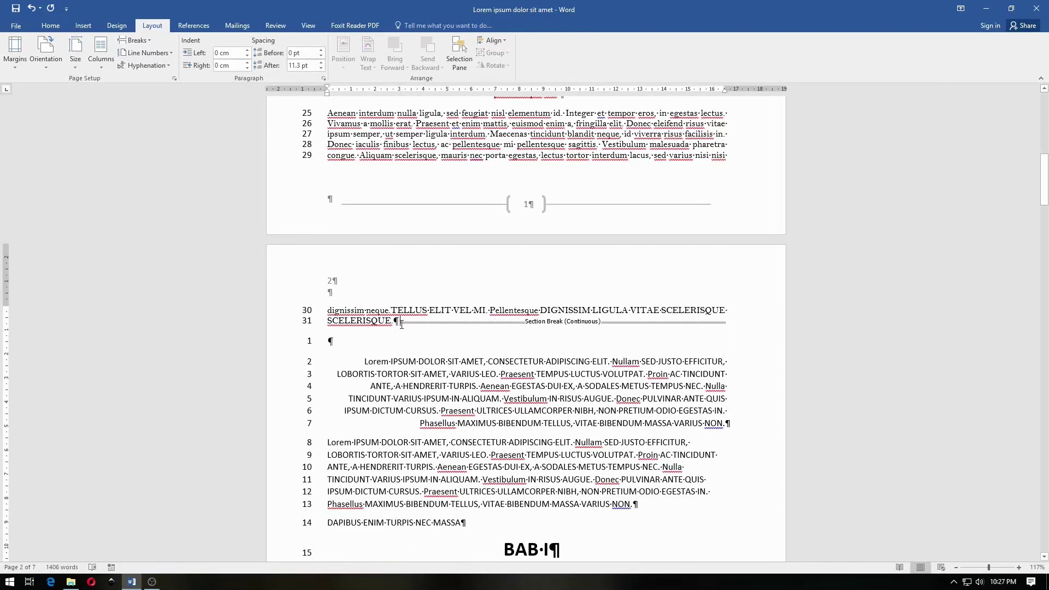
key("Return")
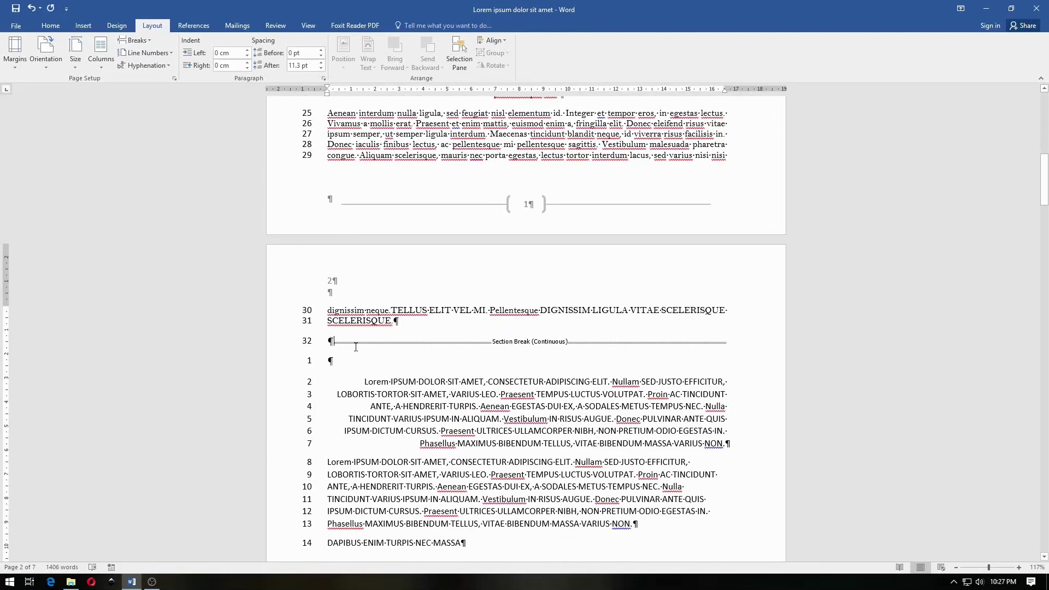
left_click(155, 59)
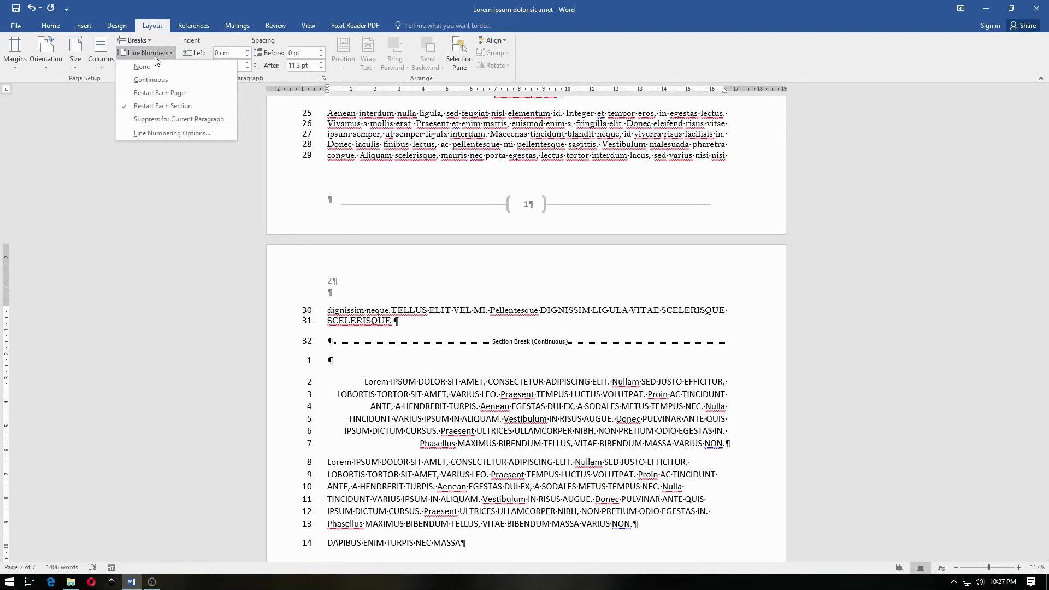
left_click(352, 332)
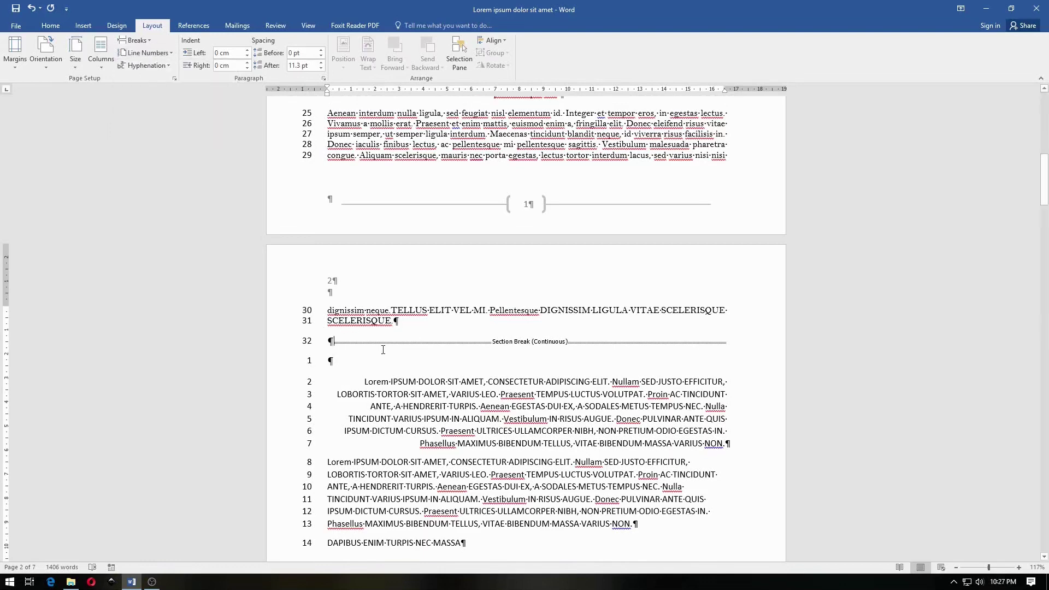
Step: Place the cursor at the end of the DAPIBUS ENIM TURPIS NEC MASSA line
scroll(383, 350, "down", 3)
scroll(383, 349, "down", 1)
scroll(383, 349, "up", 5)
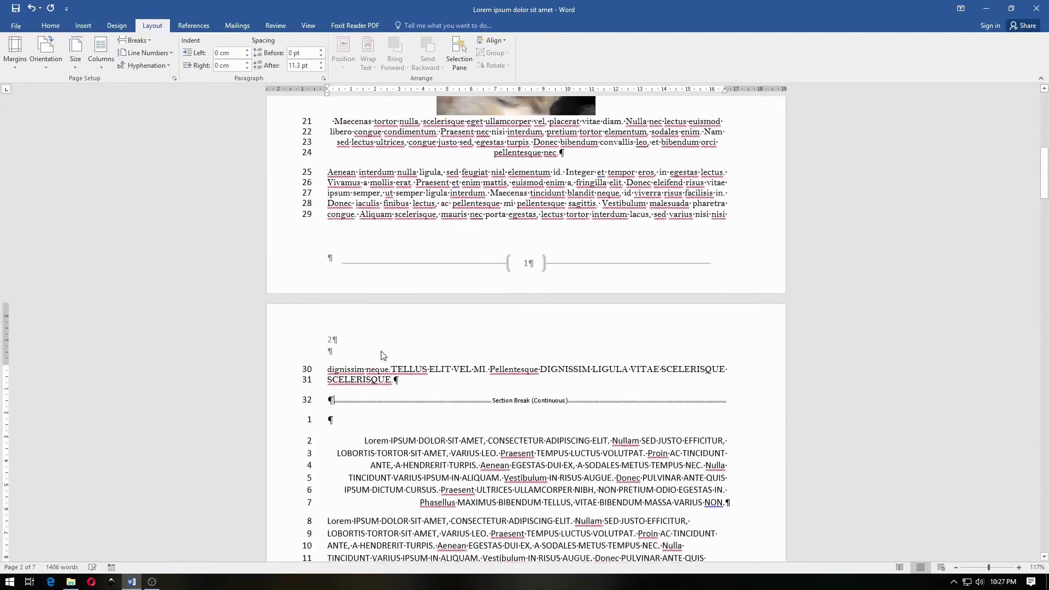
scroll(381, 349, "up", 4)
scroll(381, 348, "up", 5)
scroll(381, 348, "up", 6)
scroll(381, 346, "down", 8)
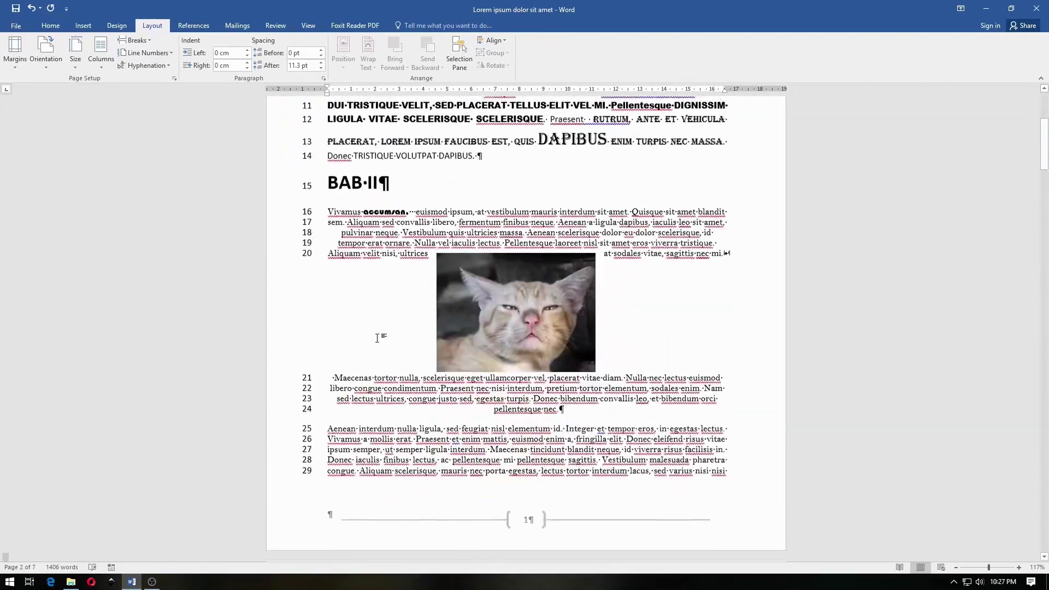
scroll(379, 344, "down", 8)
scroll(380, 342, "down", 1)
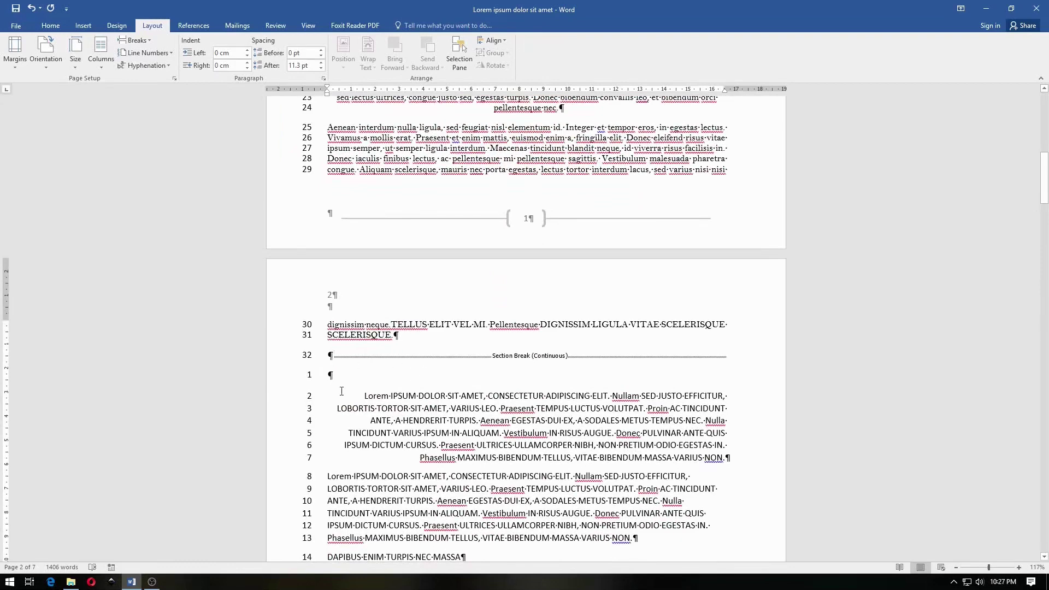
scroll(386, 389, "down", 6)
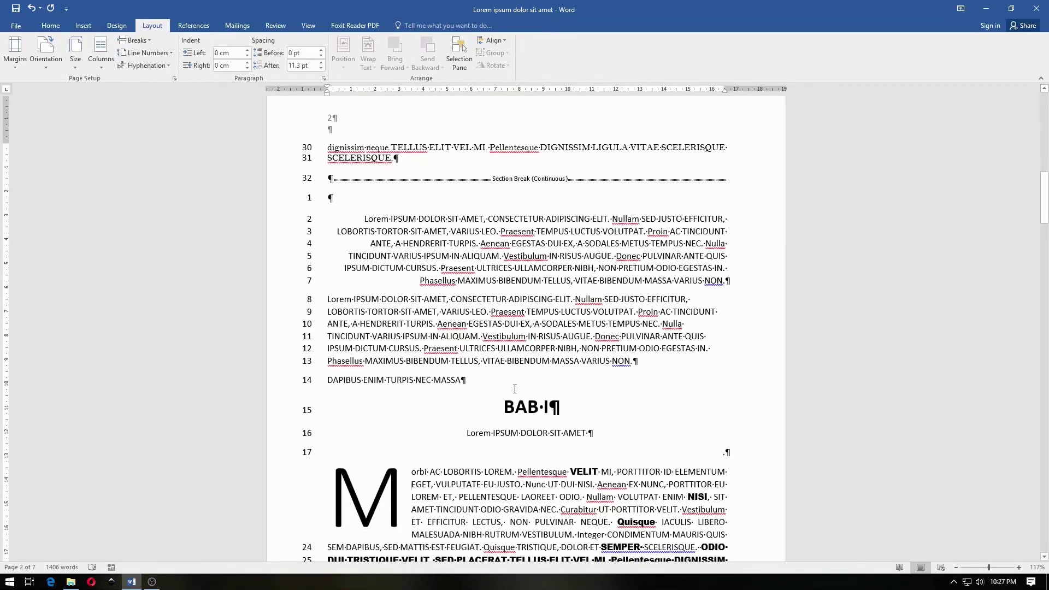
left_click(488, 385)
Step: Add an empty paragraph and insert a continuous section break after the DAPIBUS line
scroll(473, 228, "up", 1)
scroll(474, 228, "down", 2)
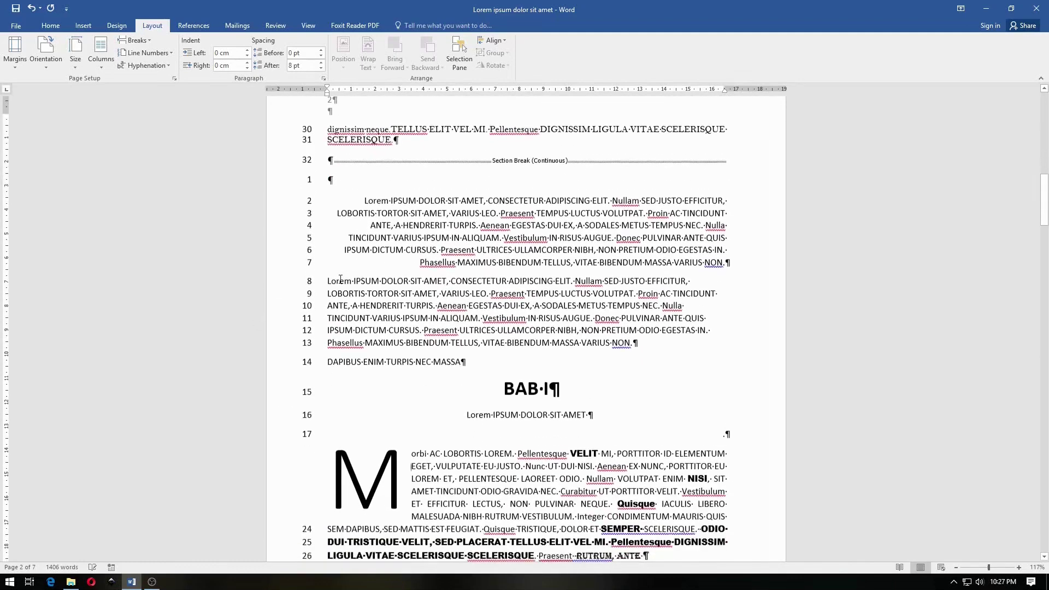
key("Return")
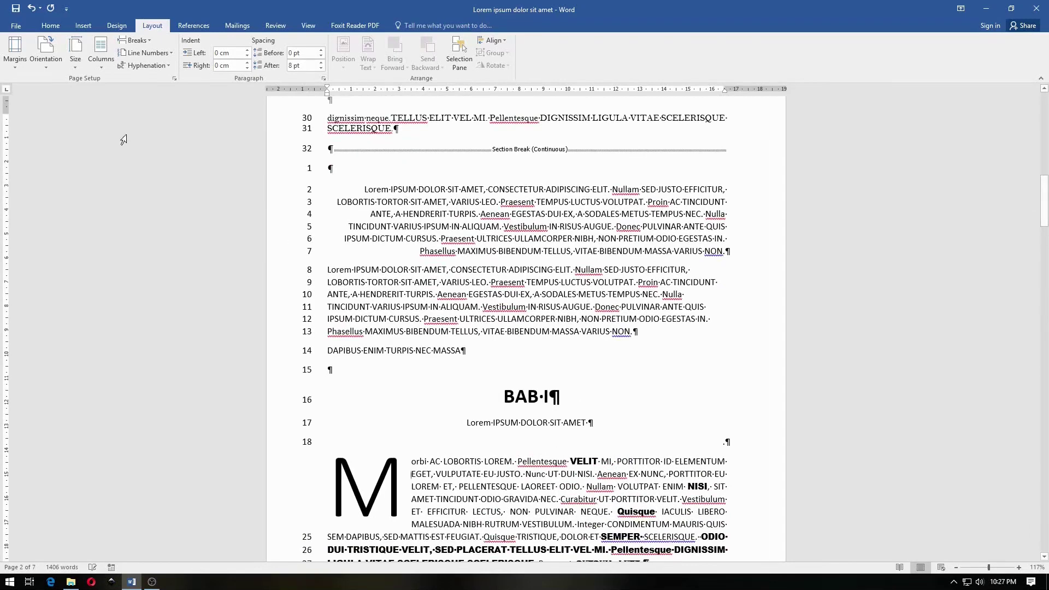
left_click(134, 41)
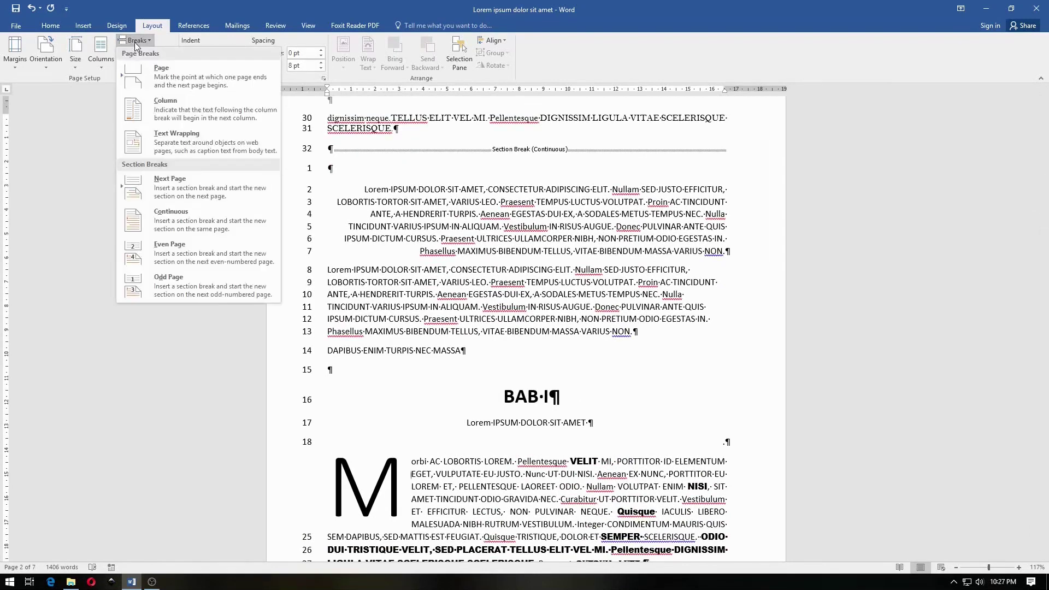
left_click(181, 220)
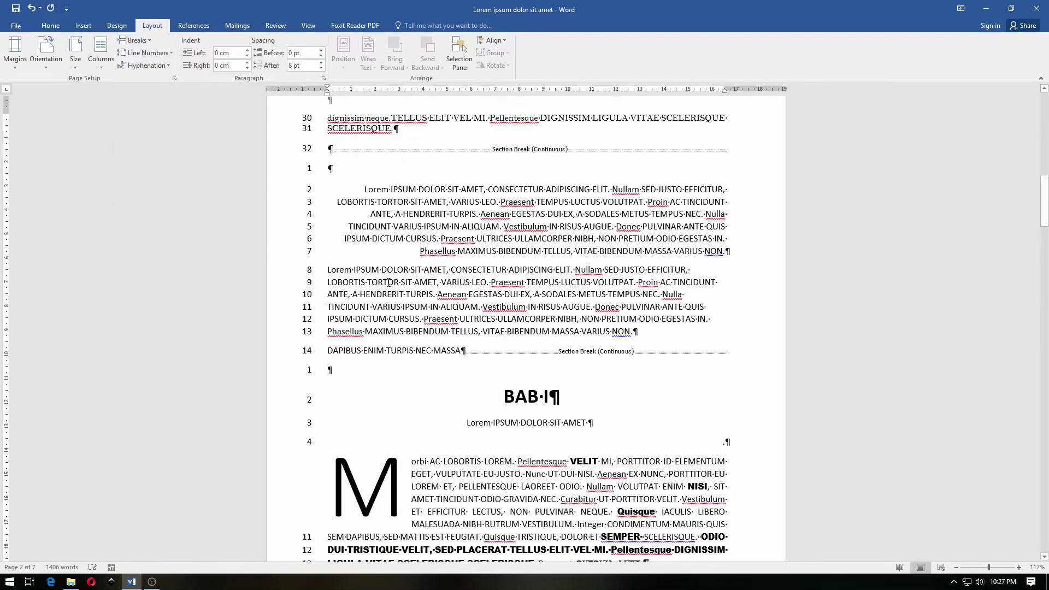
scroll(311, 319, "down", 1)
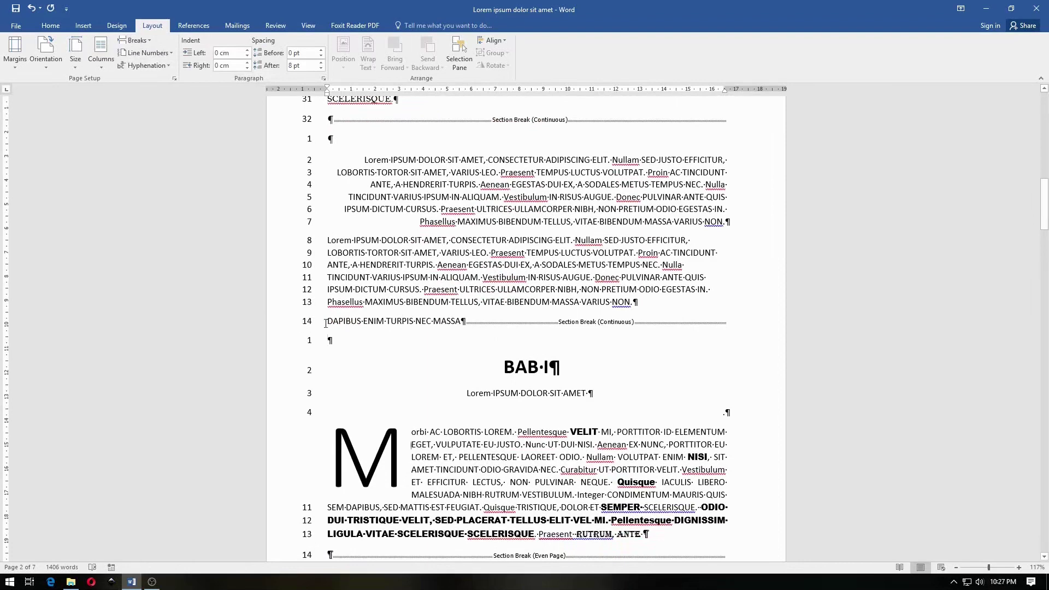
scroll(364, 307, "down", 2)
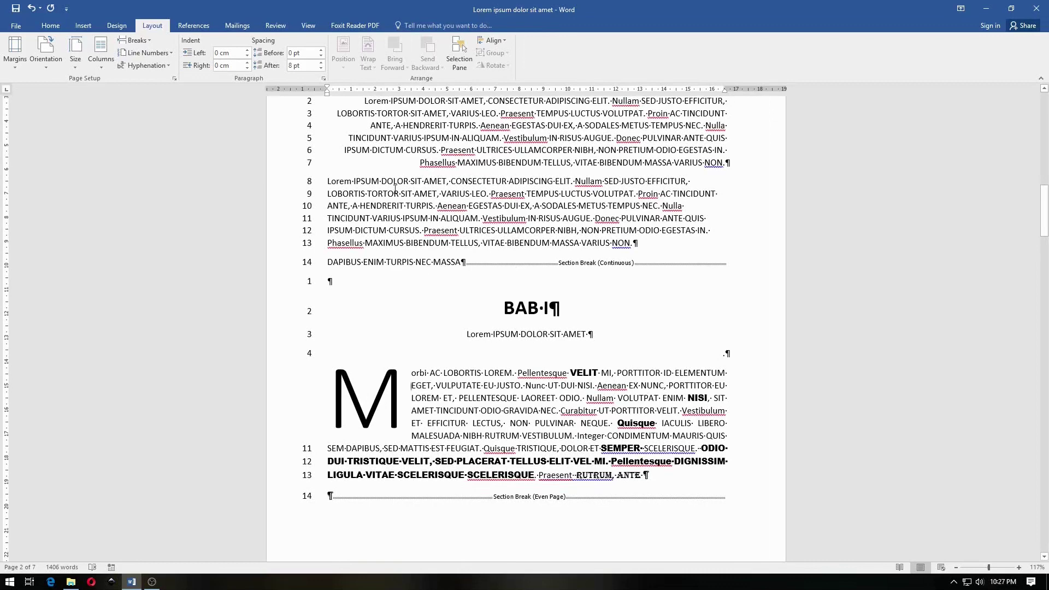
left_click(153, 52)
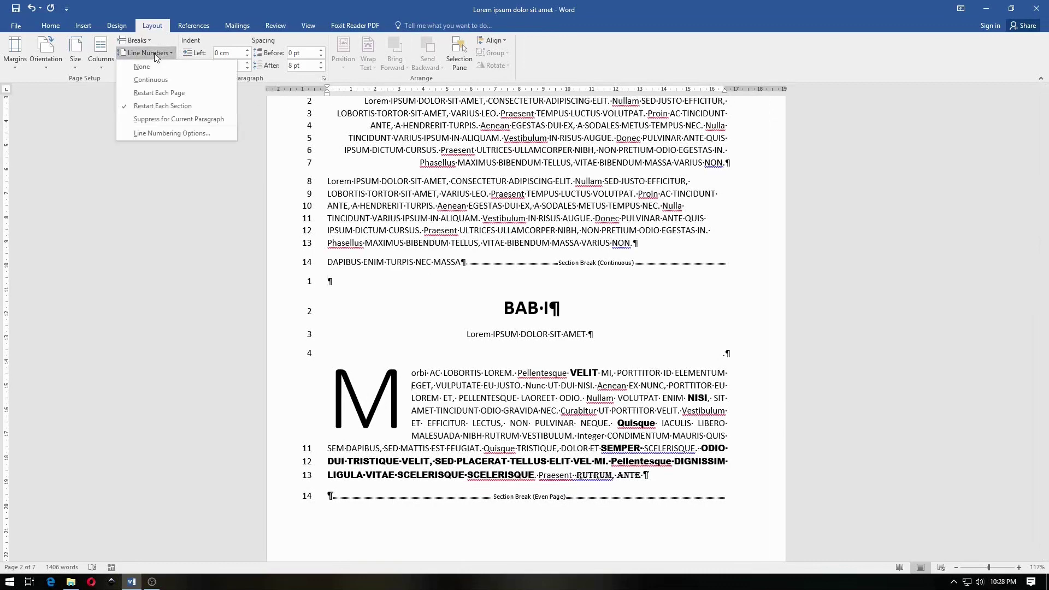
left_click(191, 118)
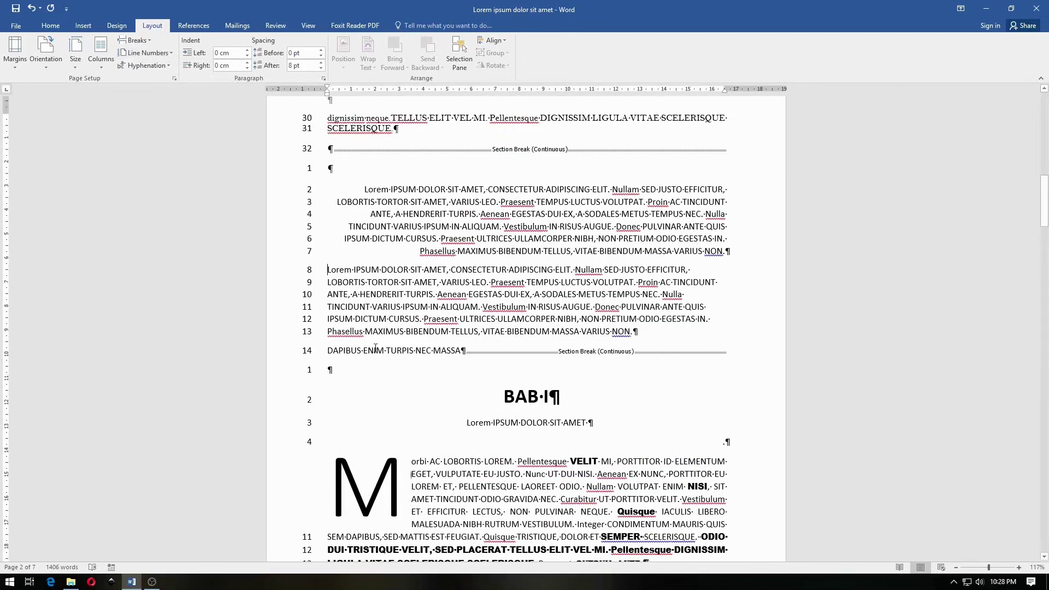
left_click(154, 52)
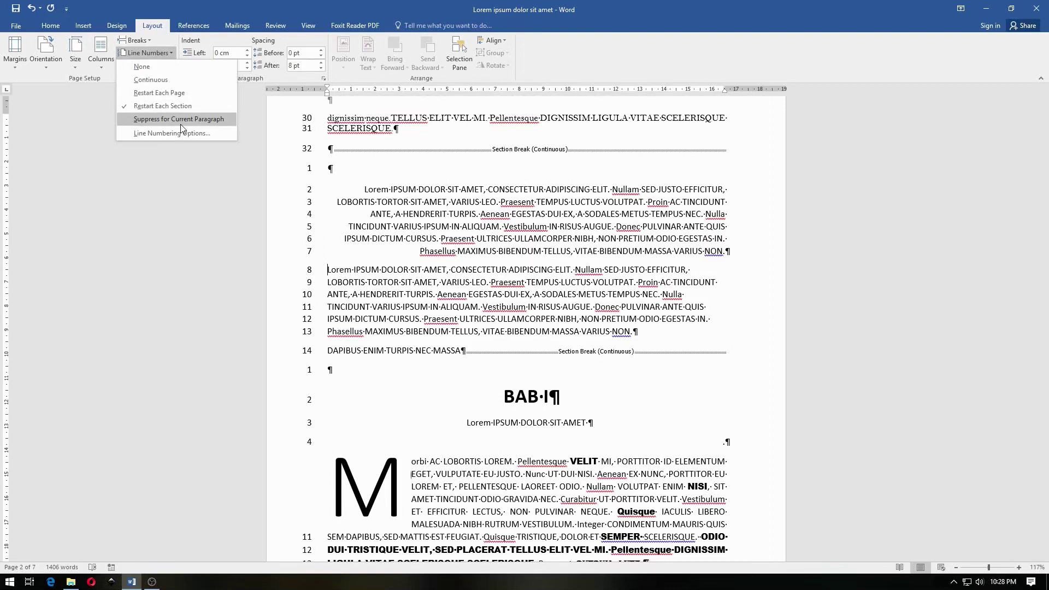
left_click(328, 271)
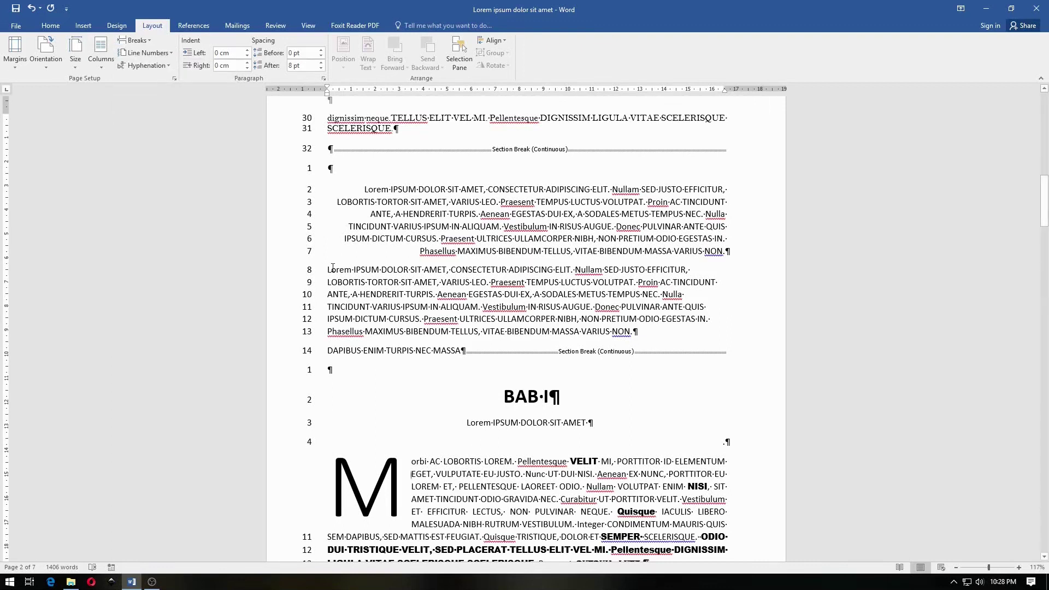
left_click(144, 53)
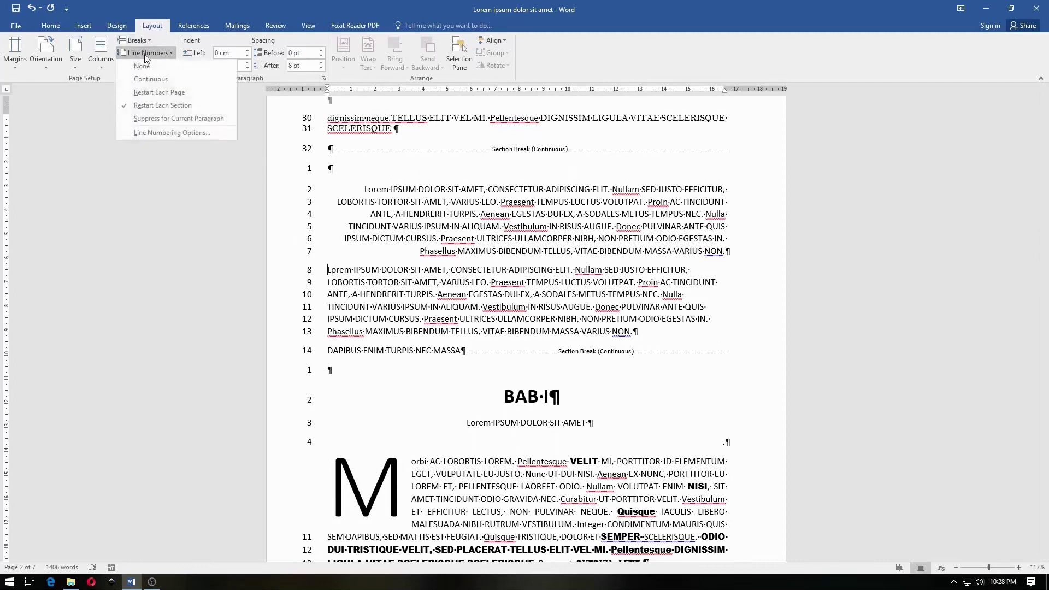
left_click(183, 118)
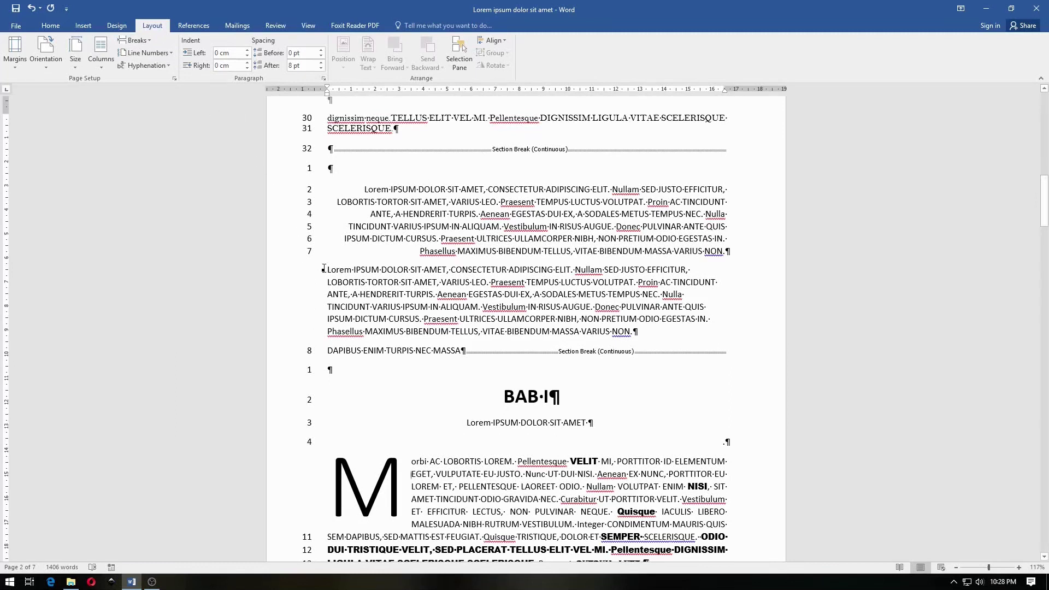
left_click(150, 51)
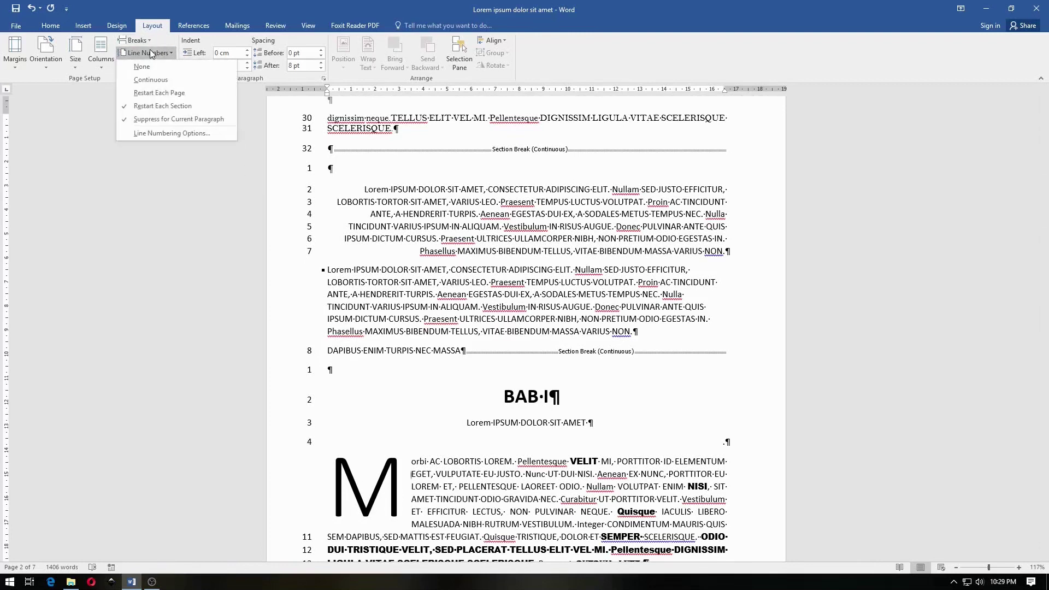
left_click(170, 118)
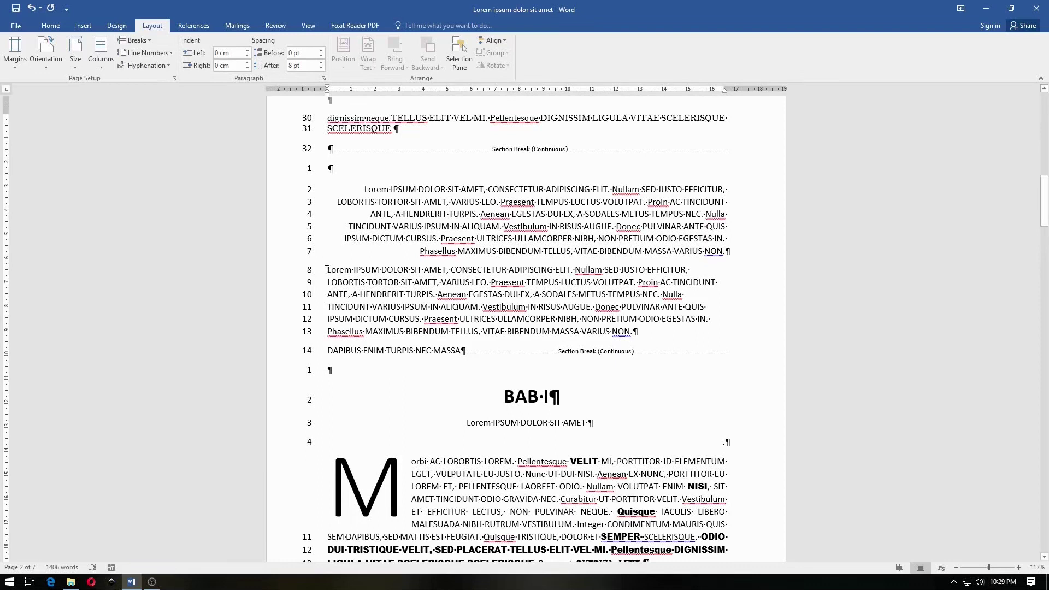
Step: Select the lines 8–13 Lorem paragraph and apply Suppress for Current Paragraph, renumbering DAPIBUS to 8
mouse_move(327, 269)
left_mouse_down()
mouse_move(500, 324)
mouse_move(638, 338)
left_mouse_up()
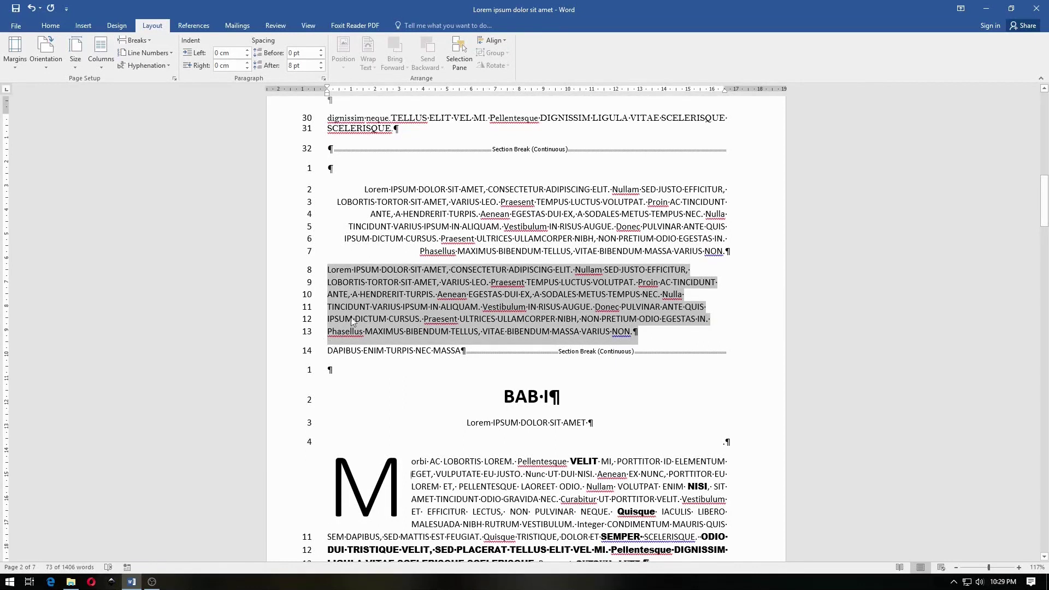
left_click(155, 53)
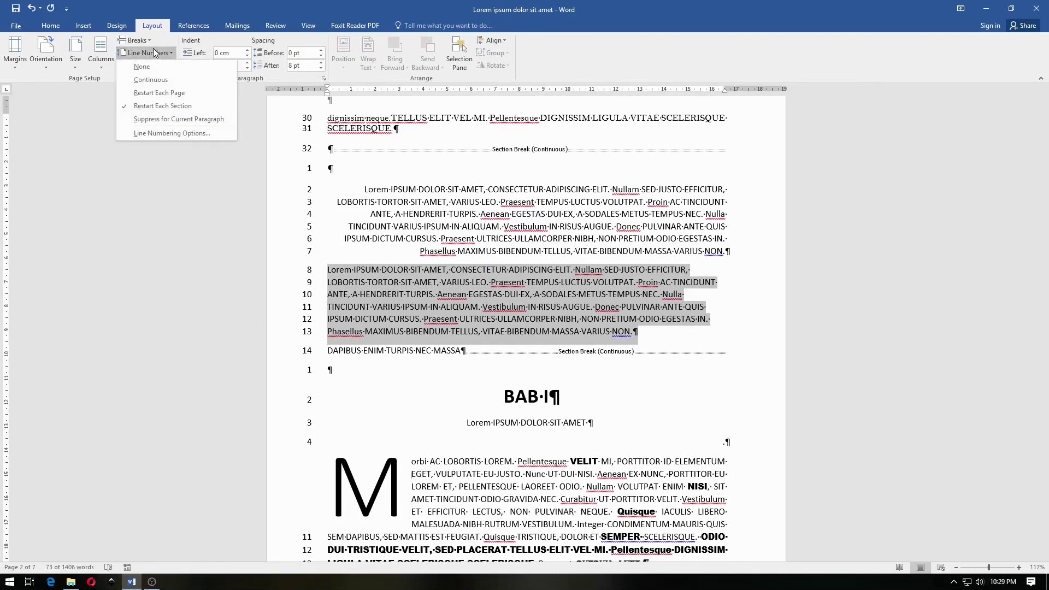
left_click(180, 120)
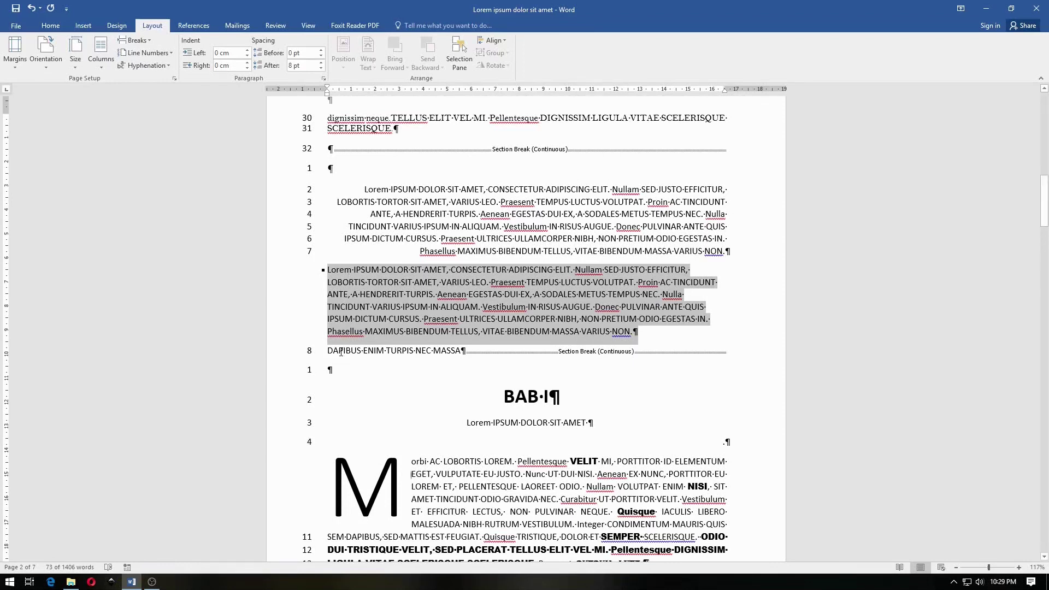
scroll(470, 348, "up", 2)
Step: Apply Suppress for Current Paragraph to the Aenean interdum paragraph, making the section break line 25
scroll(409, 316, "up", 4)
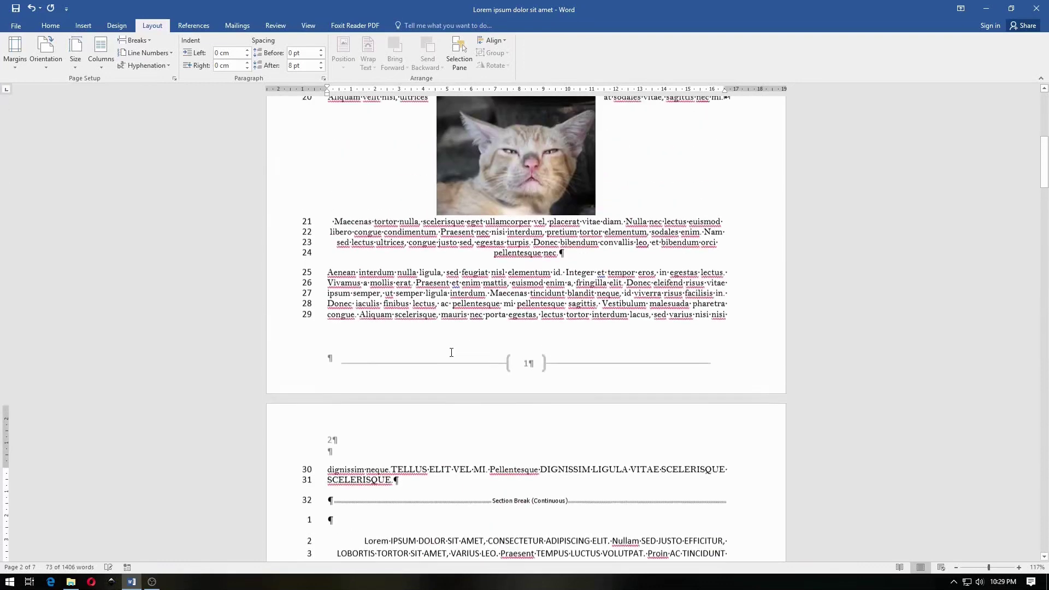
left_click(329, 280)
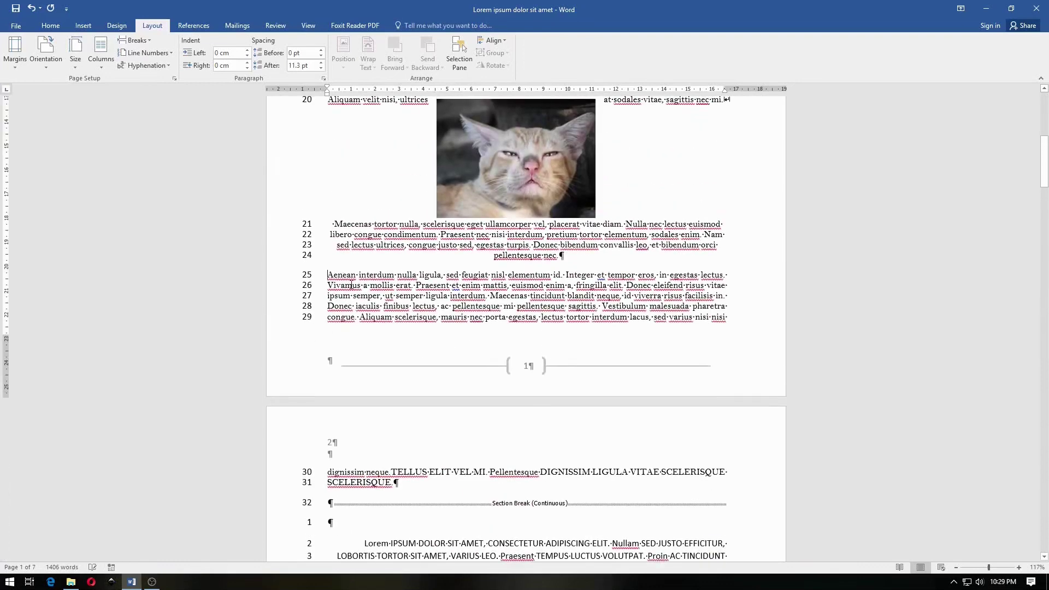
left_click(141, 53)
left_click(164, 121)
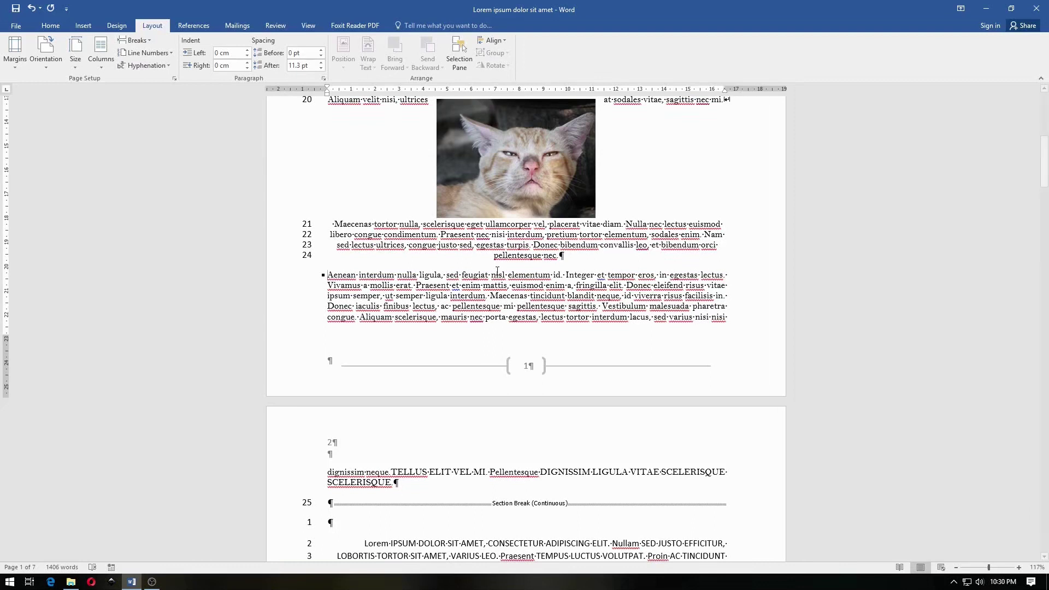
left_click(150, 54)
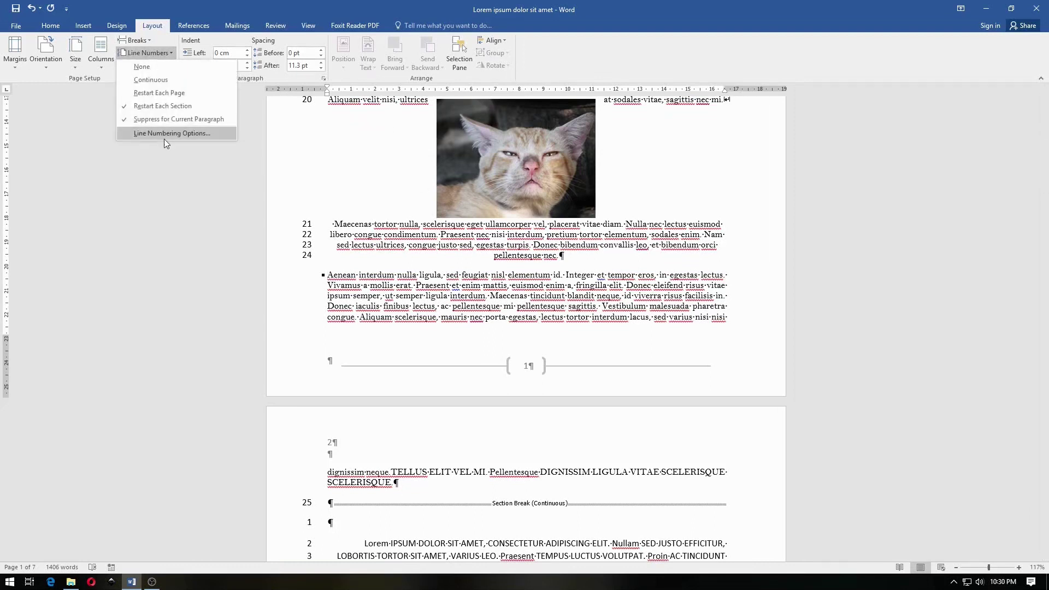